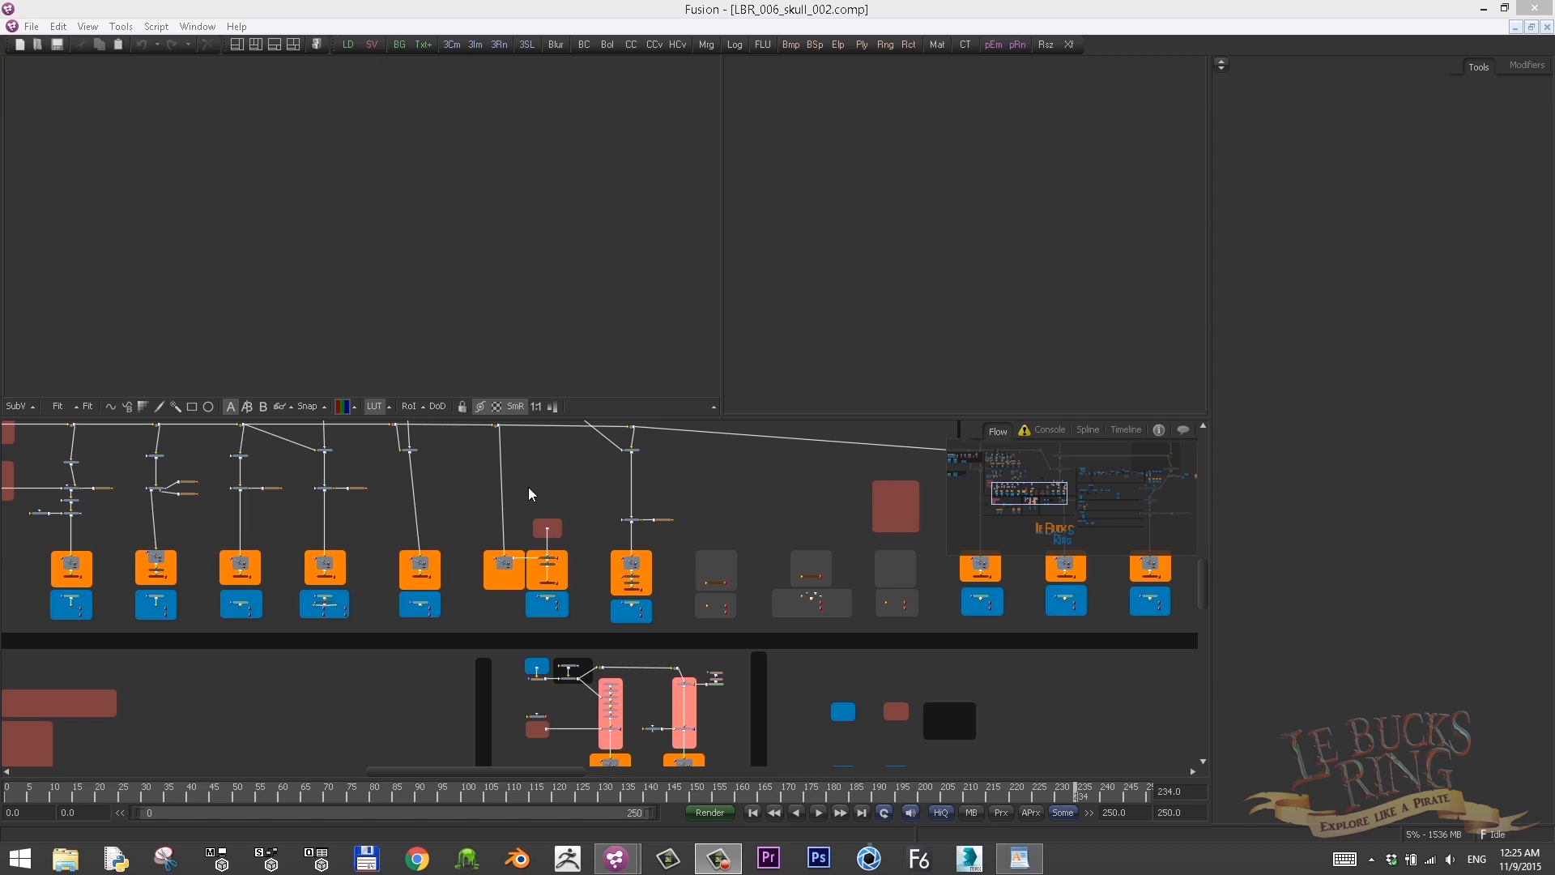
# Scrub the timeline from frame 0 to frame 250 to check the frame range
pyautogui.scroll(5, 86, 624)
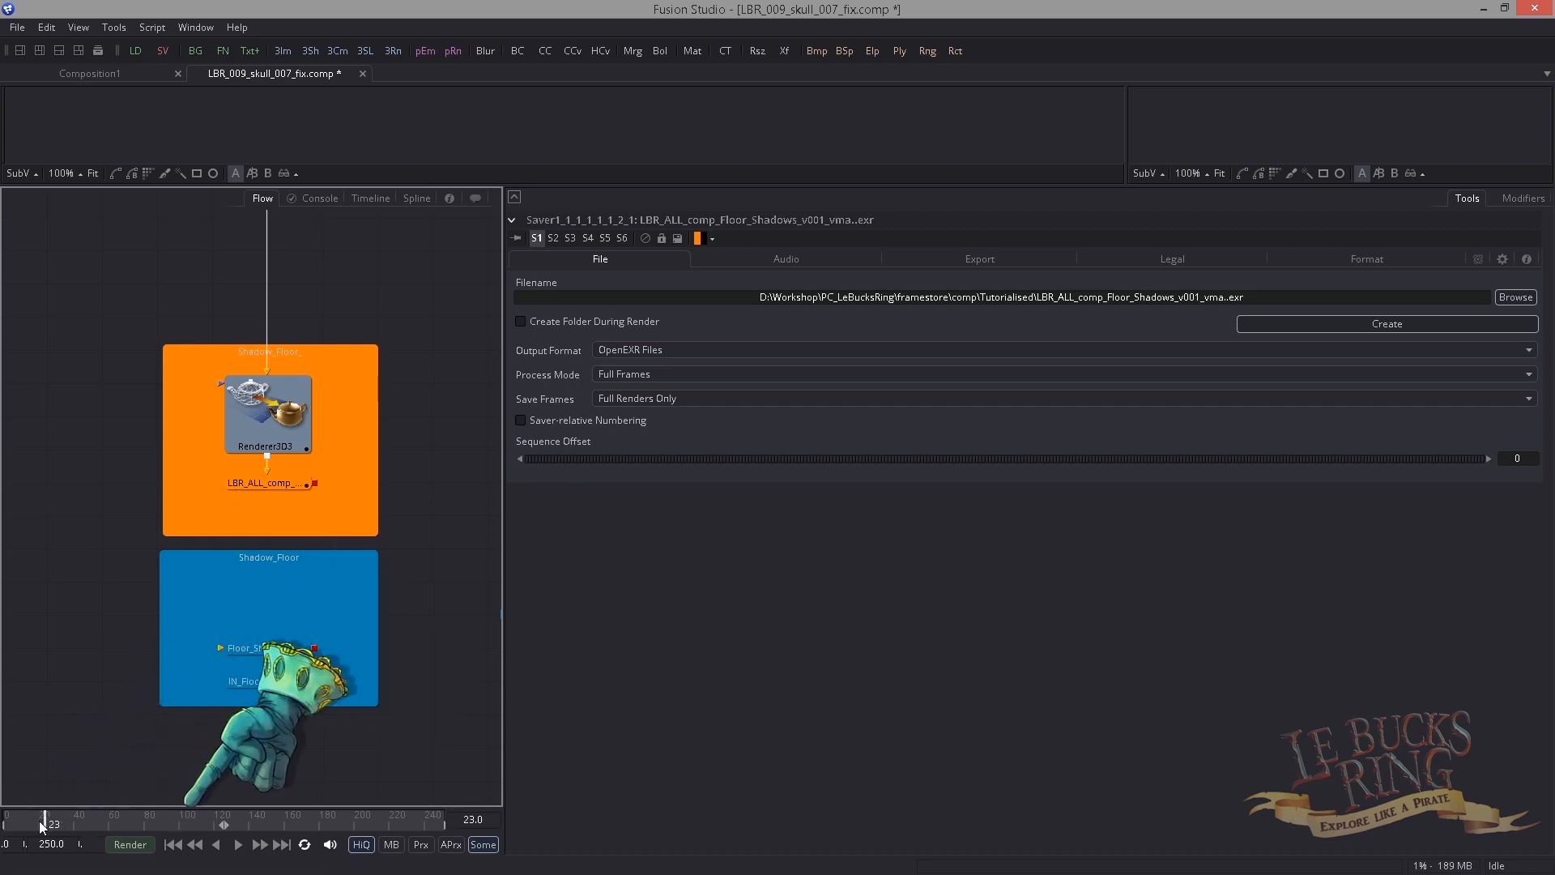
pyautogui.moveTo(177, 819); pyautogui.dragTo(6, 820)
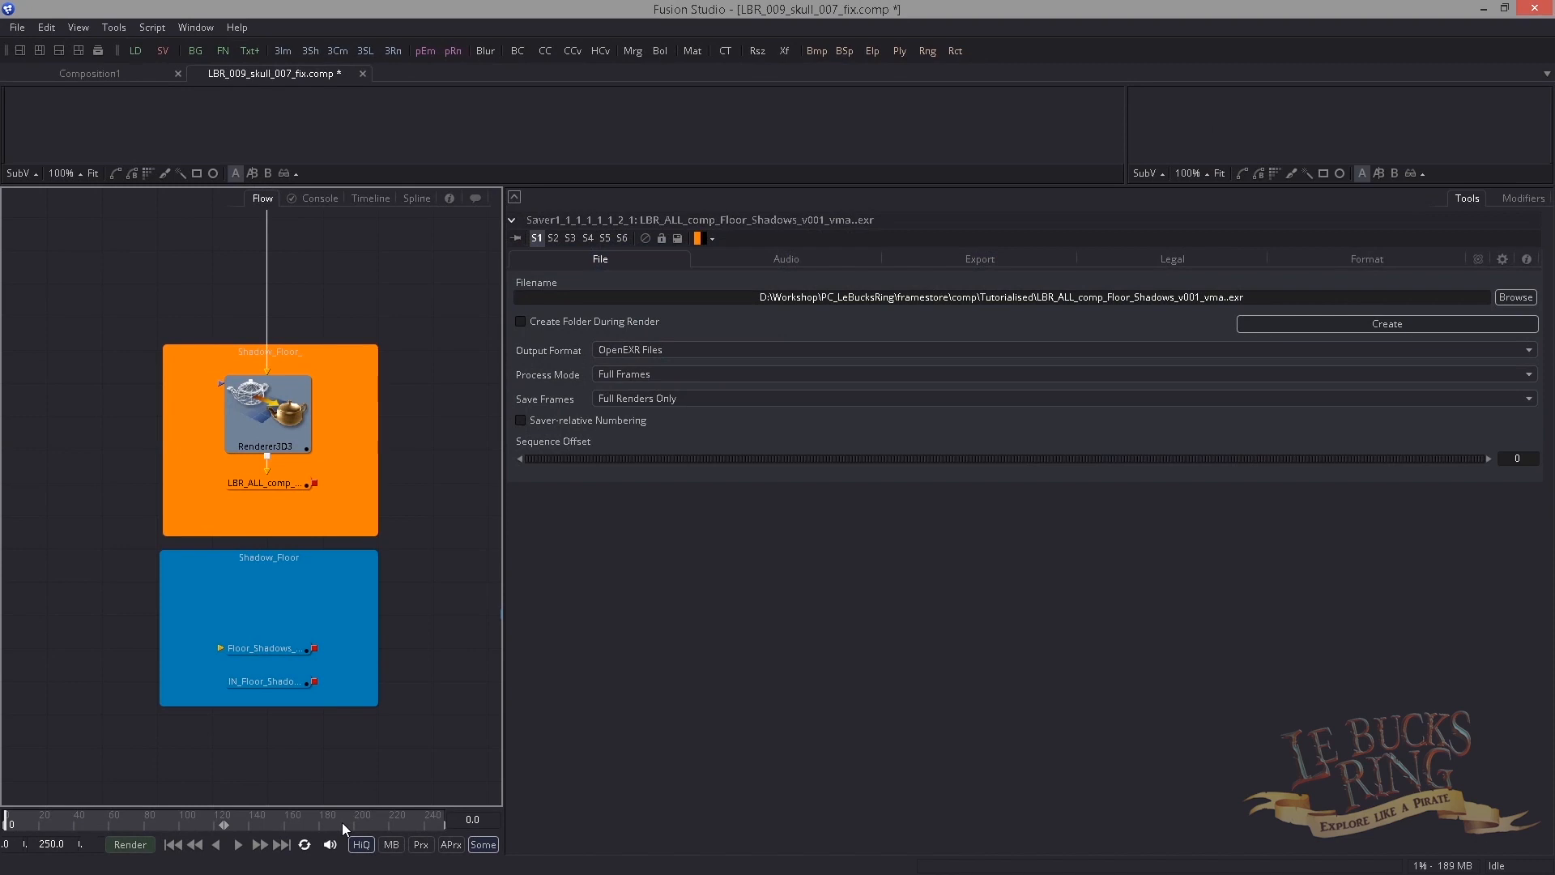
pyautogui.moveTo(342, 823); pyautogui.dragTo(444, 823)
# Add a Loader in the Shadow_Floor group with filename D:\Workshop\PC_LeBucksRing\framestore\comp\Tutorialised\LBR_ALL_comp_Floor_Shadows_v001_vma..exr
pyautogui.click(267, 613)
pyautogui.press('Escape')
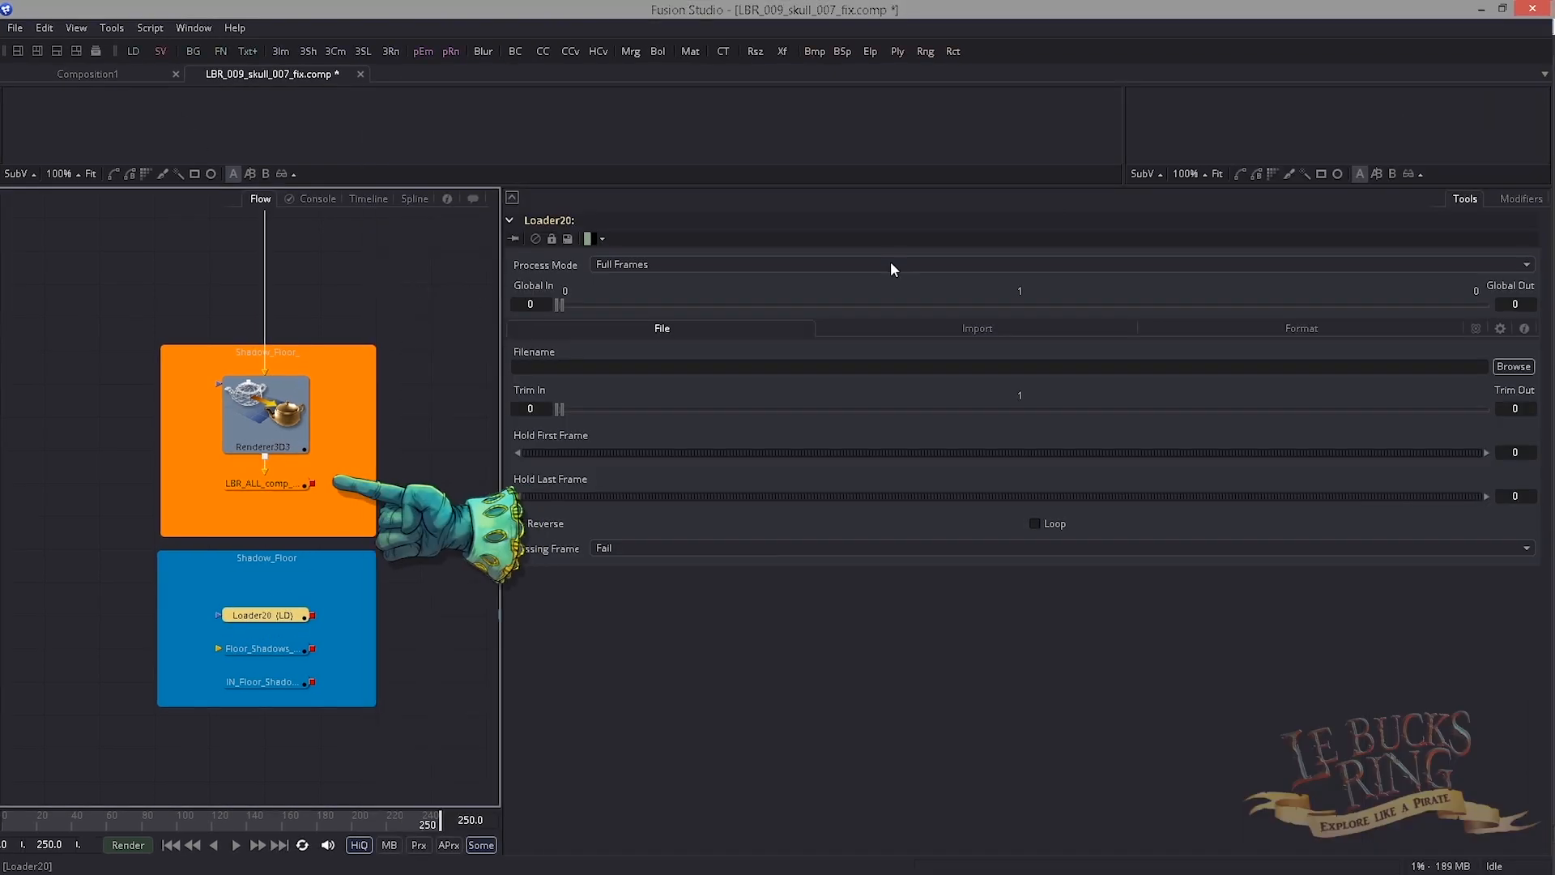
pyautogui.write('D:\\Workshop\\PC_LeBucksRing\\framestore\\comp\\Tutorialised\\LBR_ALL_comp_Floor_Shadows_v001_vma..exr')
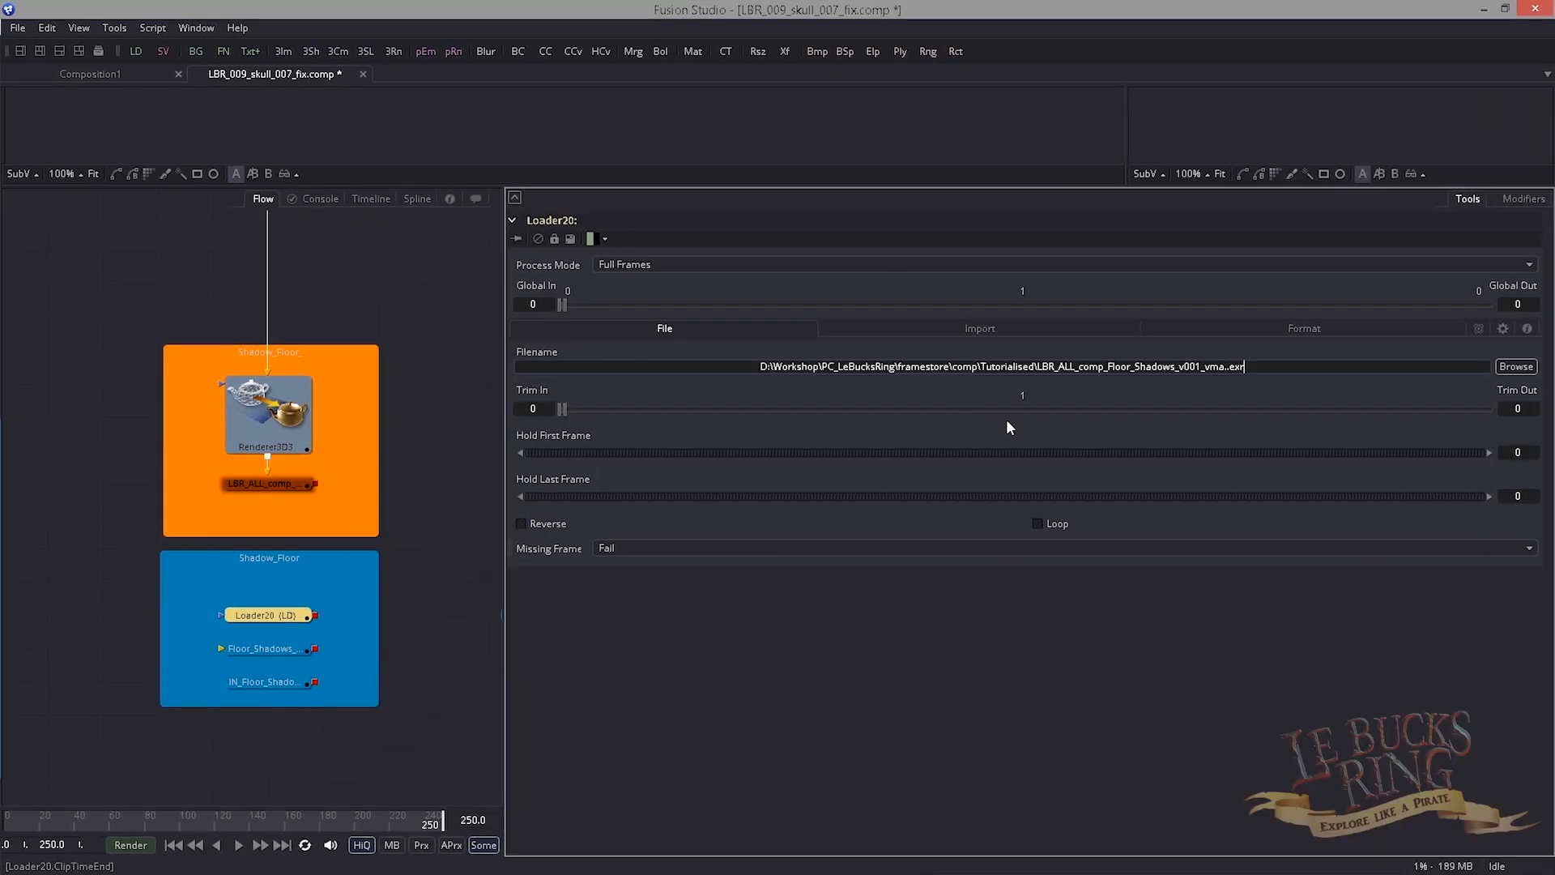
# Connect the floor shadows loader to Floor_Shadows_OUT and open the settings of the IN_Floor_Shadows_OUT wireless link
pyautogui.moveTo(314, 617); pyautogui.dragTo(288, 651)
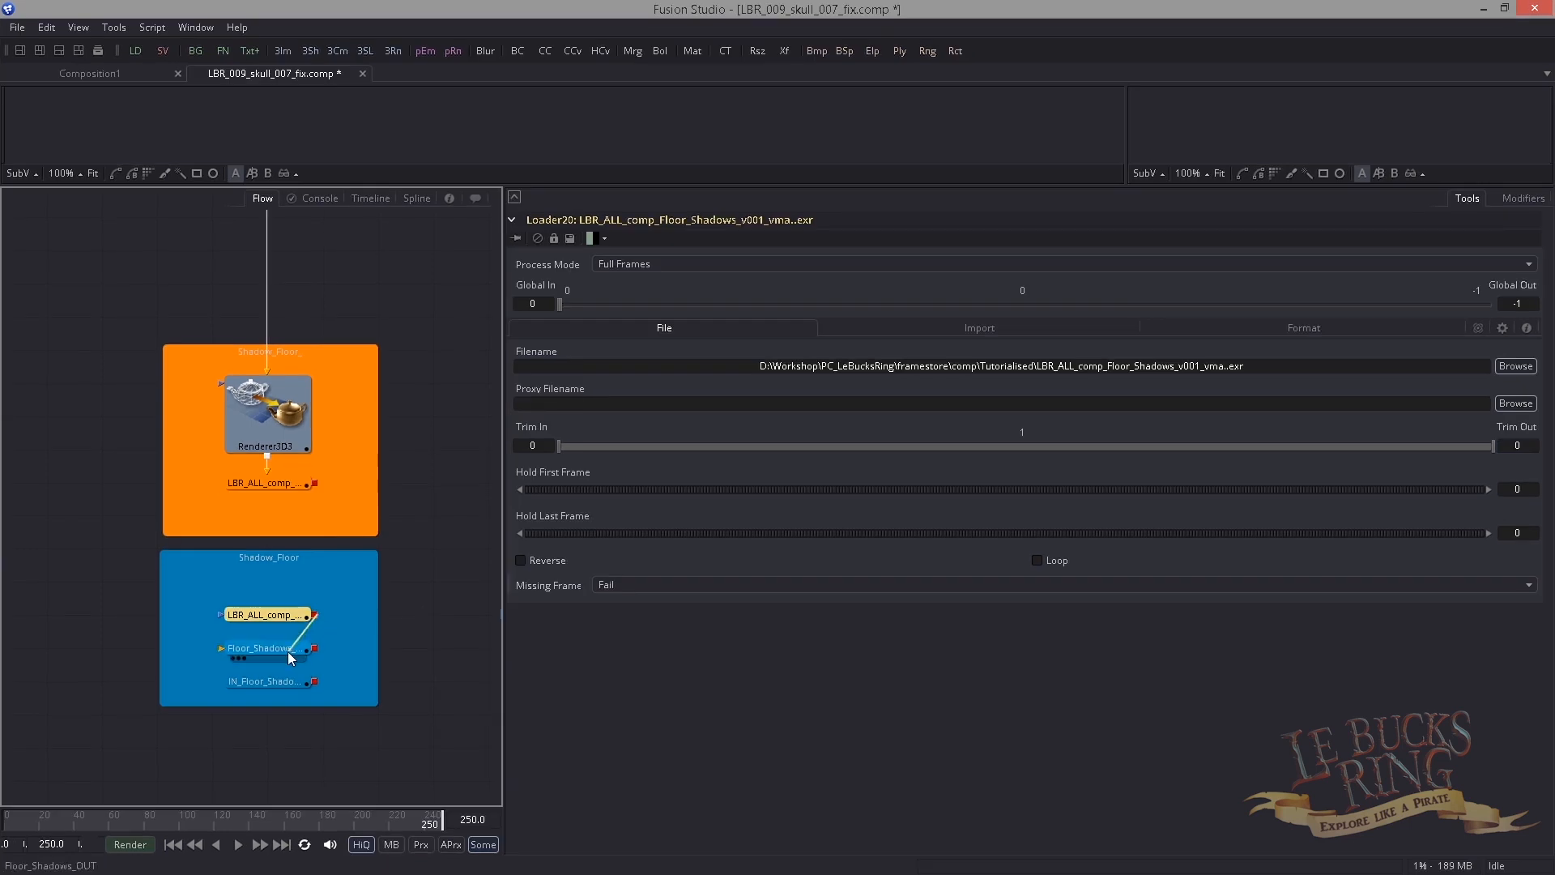
pyautogui.click(279, 648)
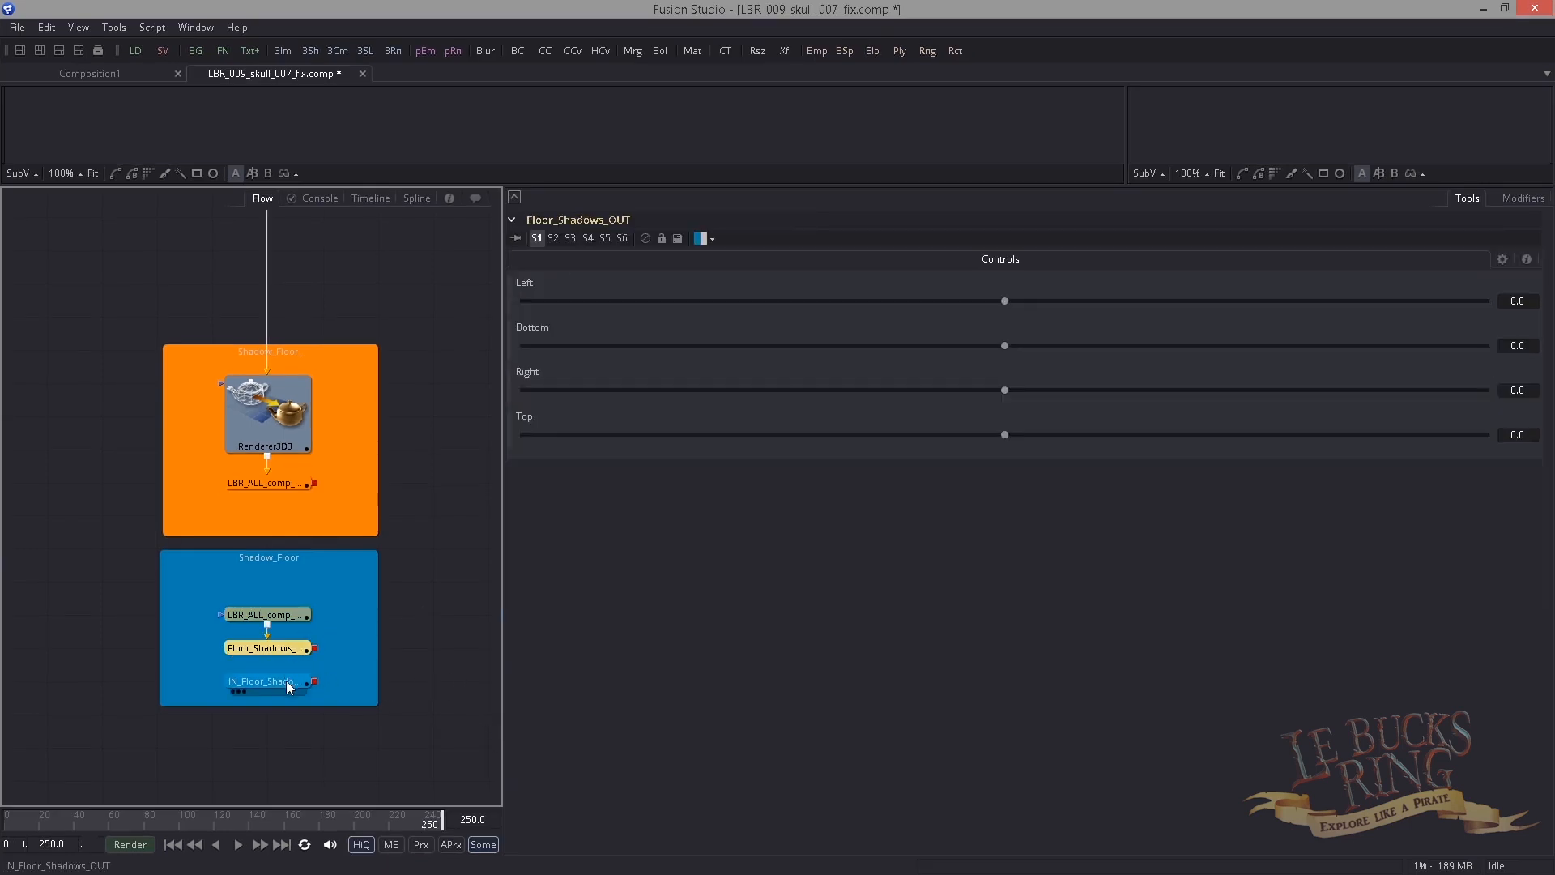
pyautogui.click(287, 682)
pyautogui.click(928, 347)
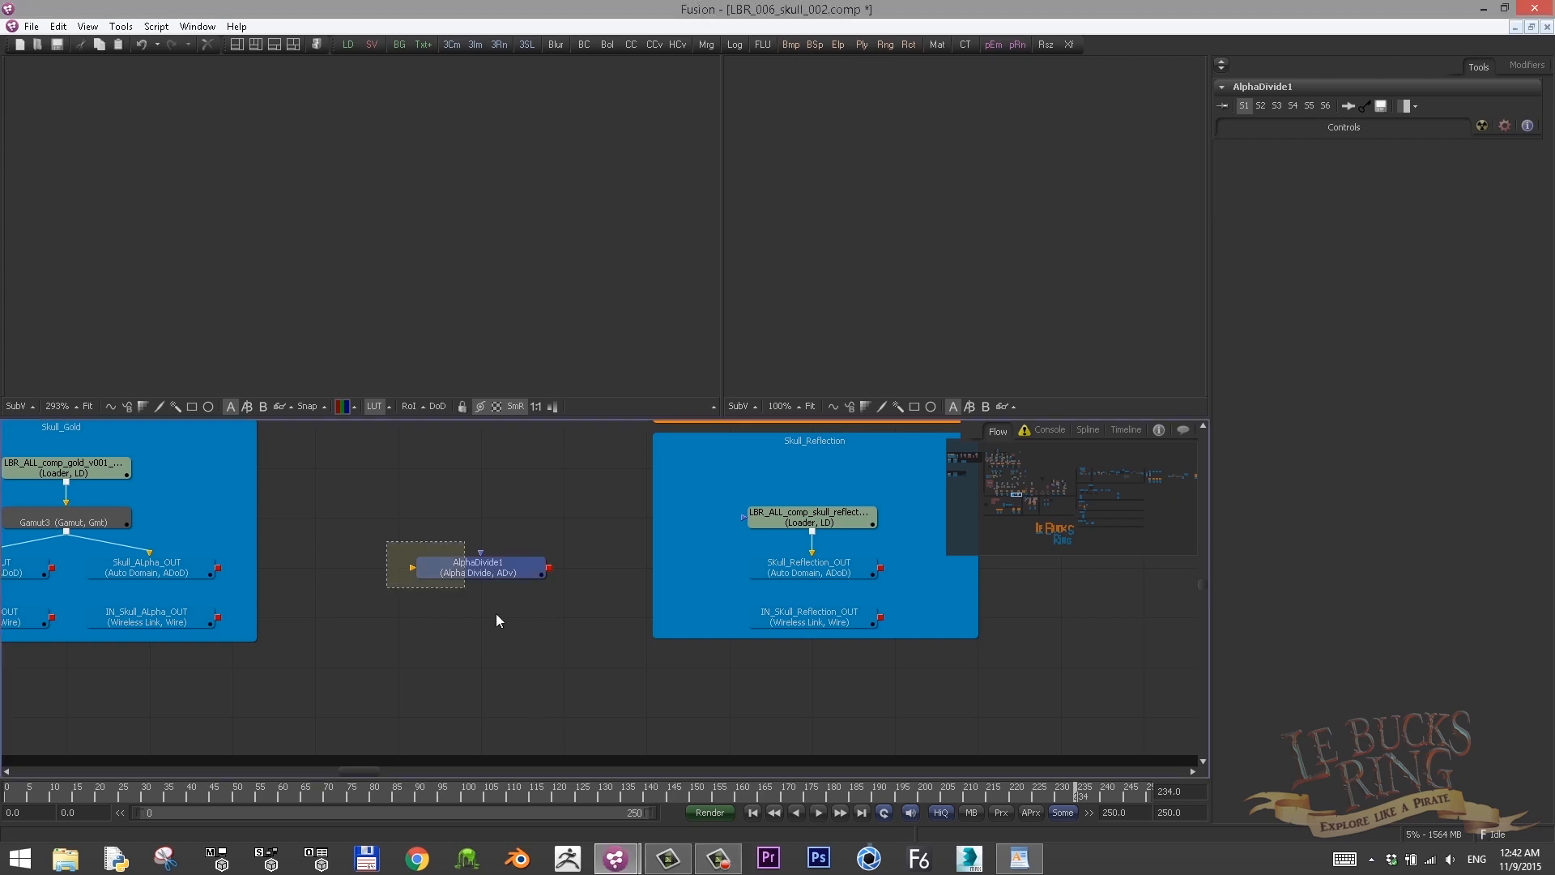
# Show the Skull_Gold_OUT node in the first viewer
pyautogui.click(479, 569)
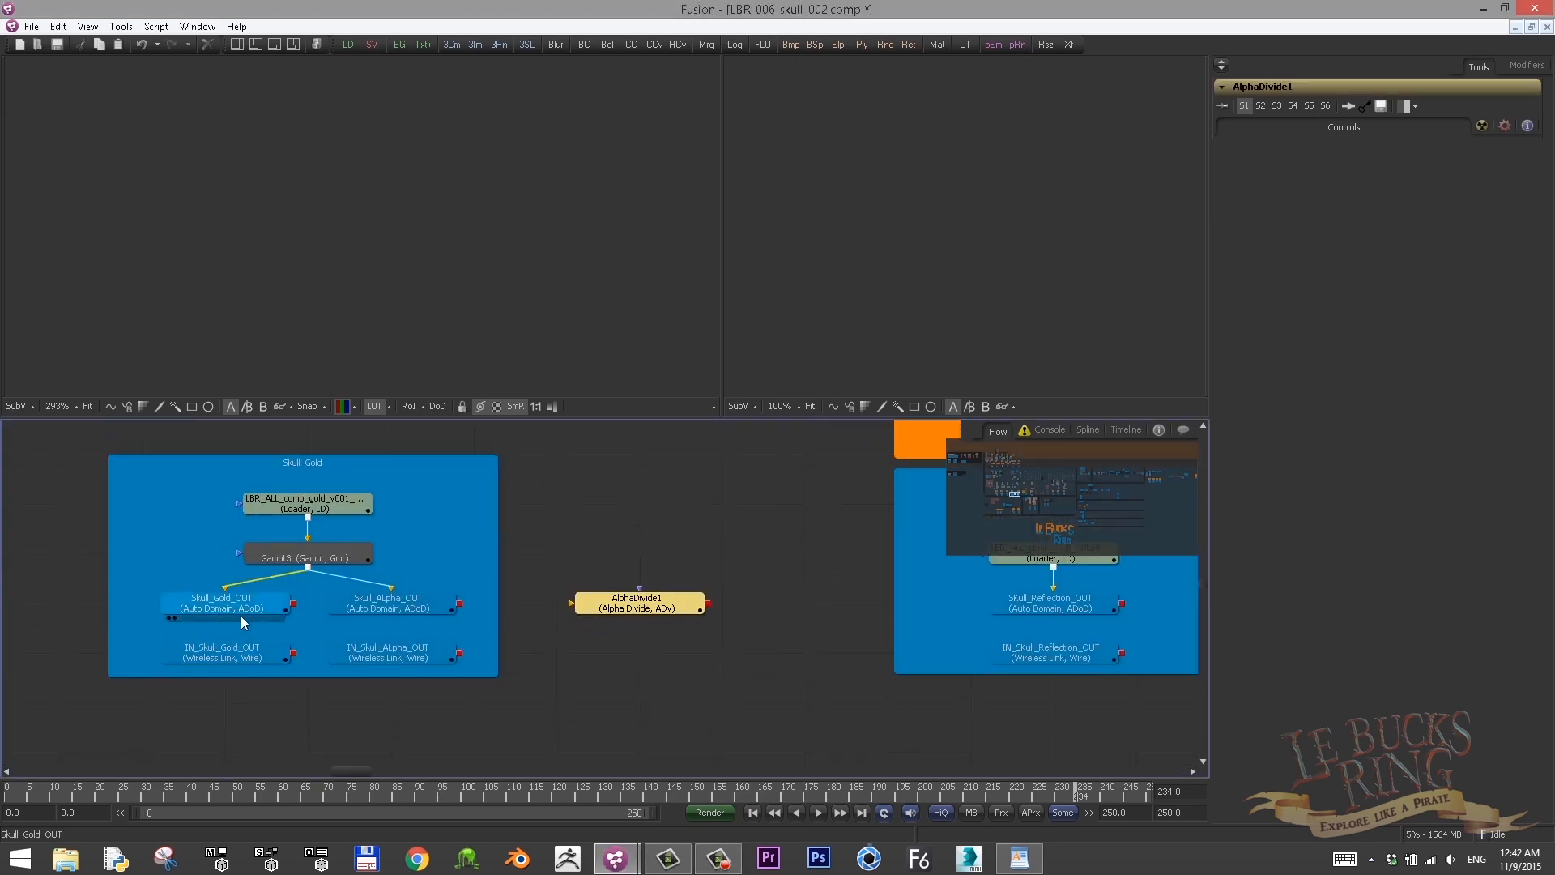
pyautogui.moveTo(240, 615); pyautogui.dragTo(251, 312)
pyautogui.scroll(-2, 209, 332)
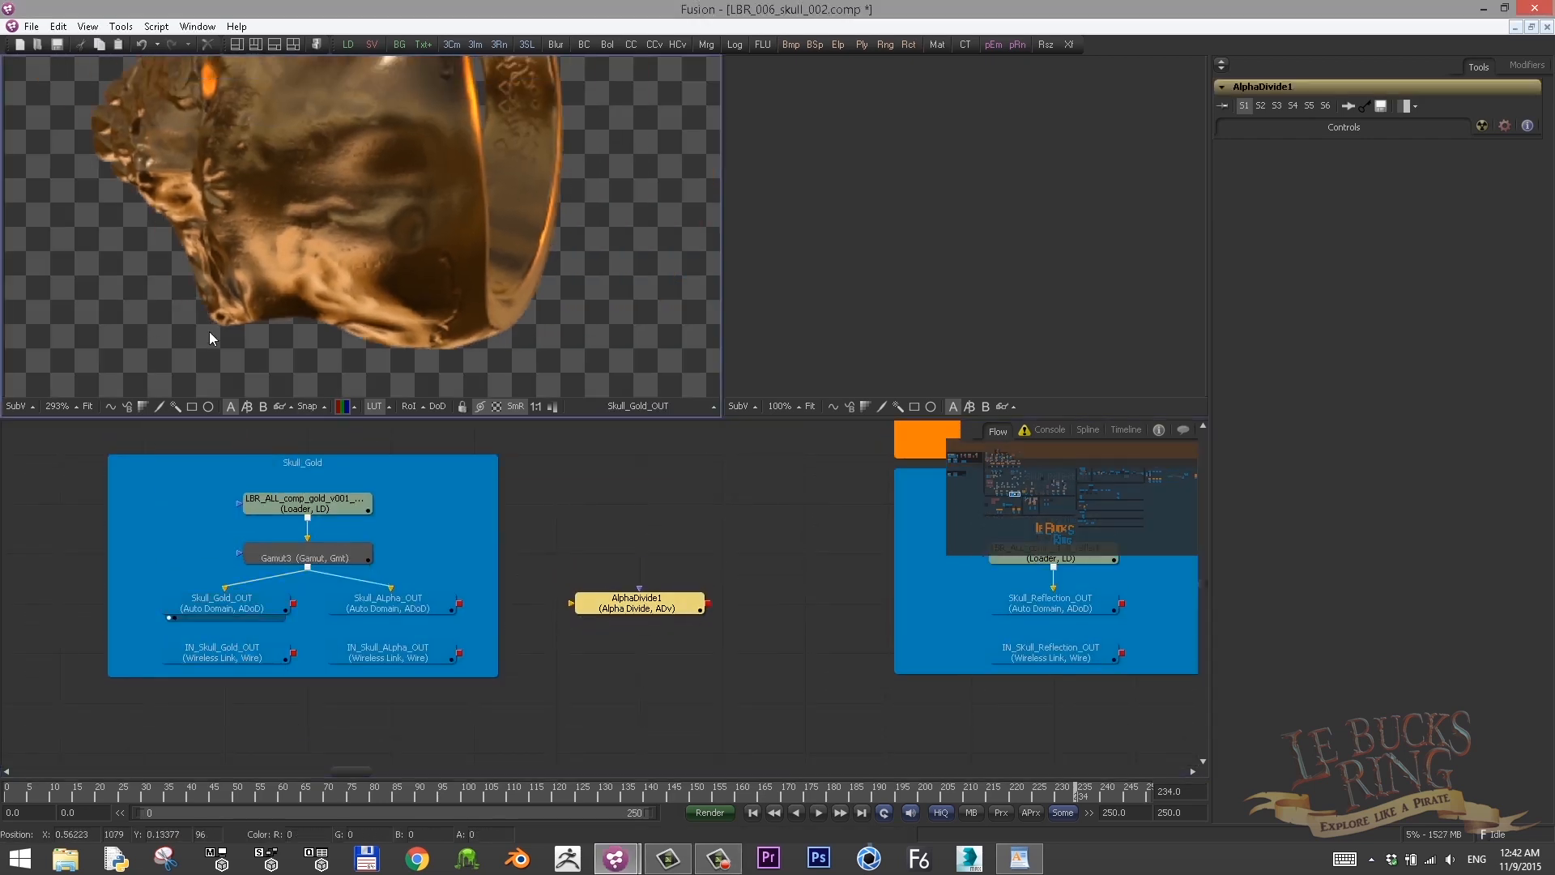
# Connect Gamut3's output to AlphaDivide1, view it in the first viewer and check the alpha channel along the ring's edge
pyautogui.moveTo(307, 570); pyautogui.dragTo(598, 154)
pyautogui.scroll(1, 473, 254)
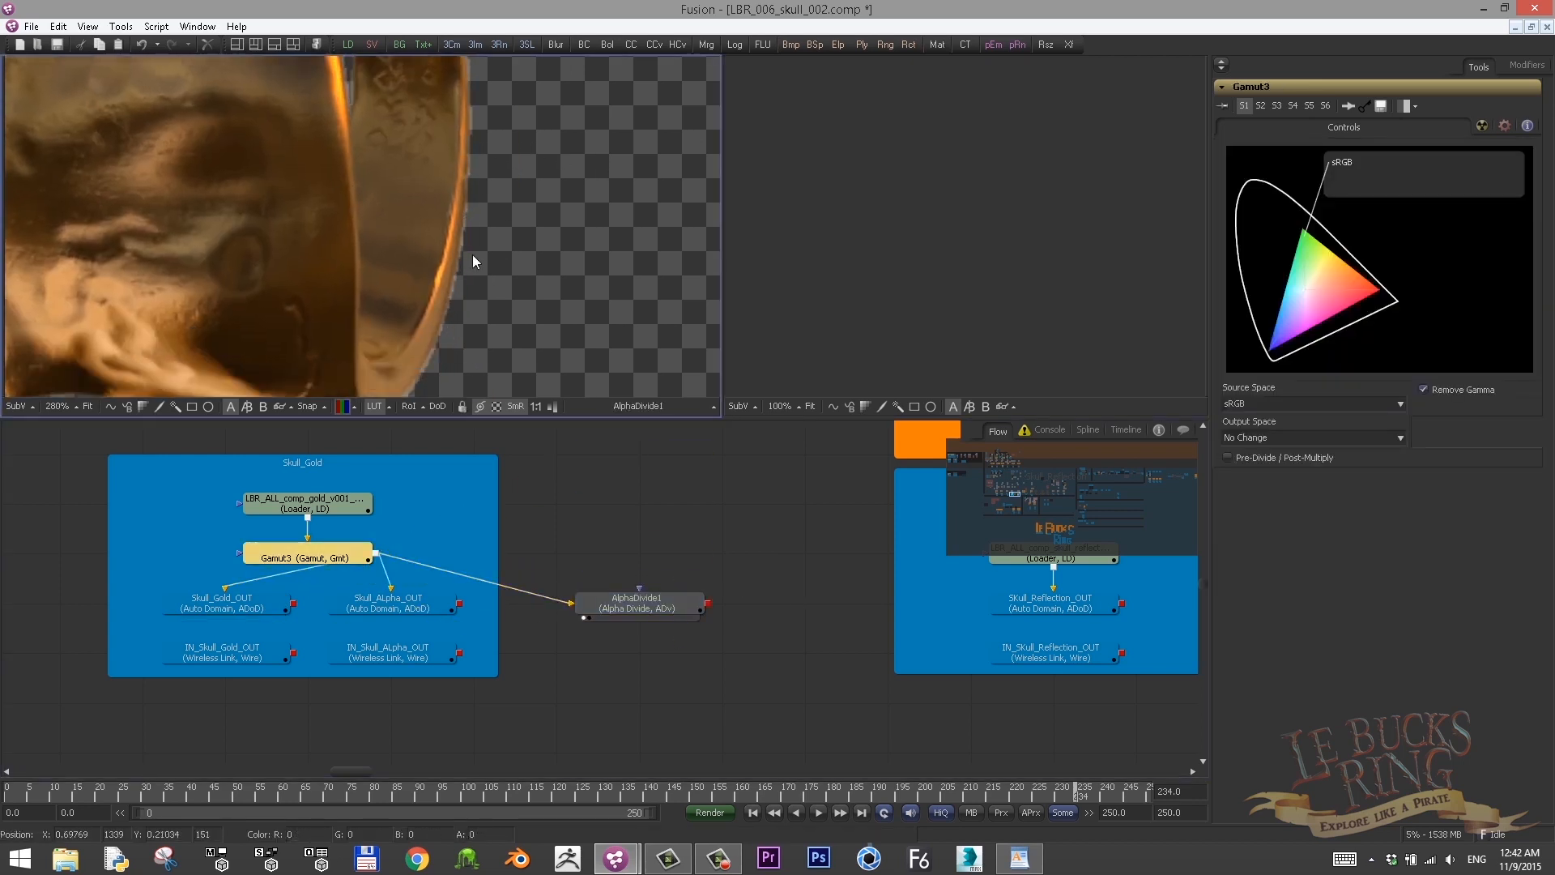
pyautogui.scroll(2, 560, 154)
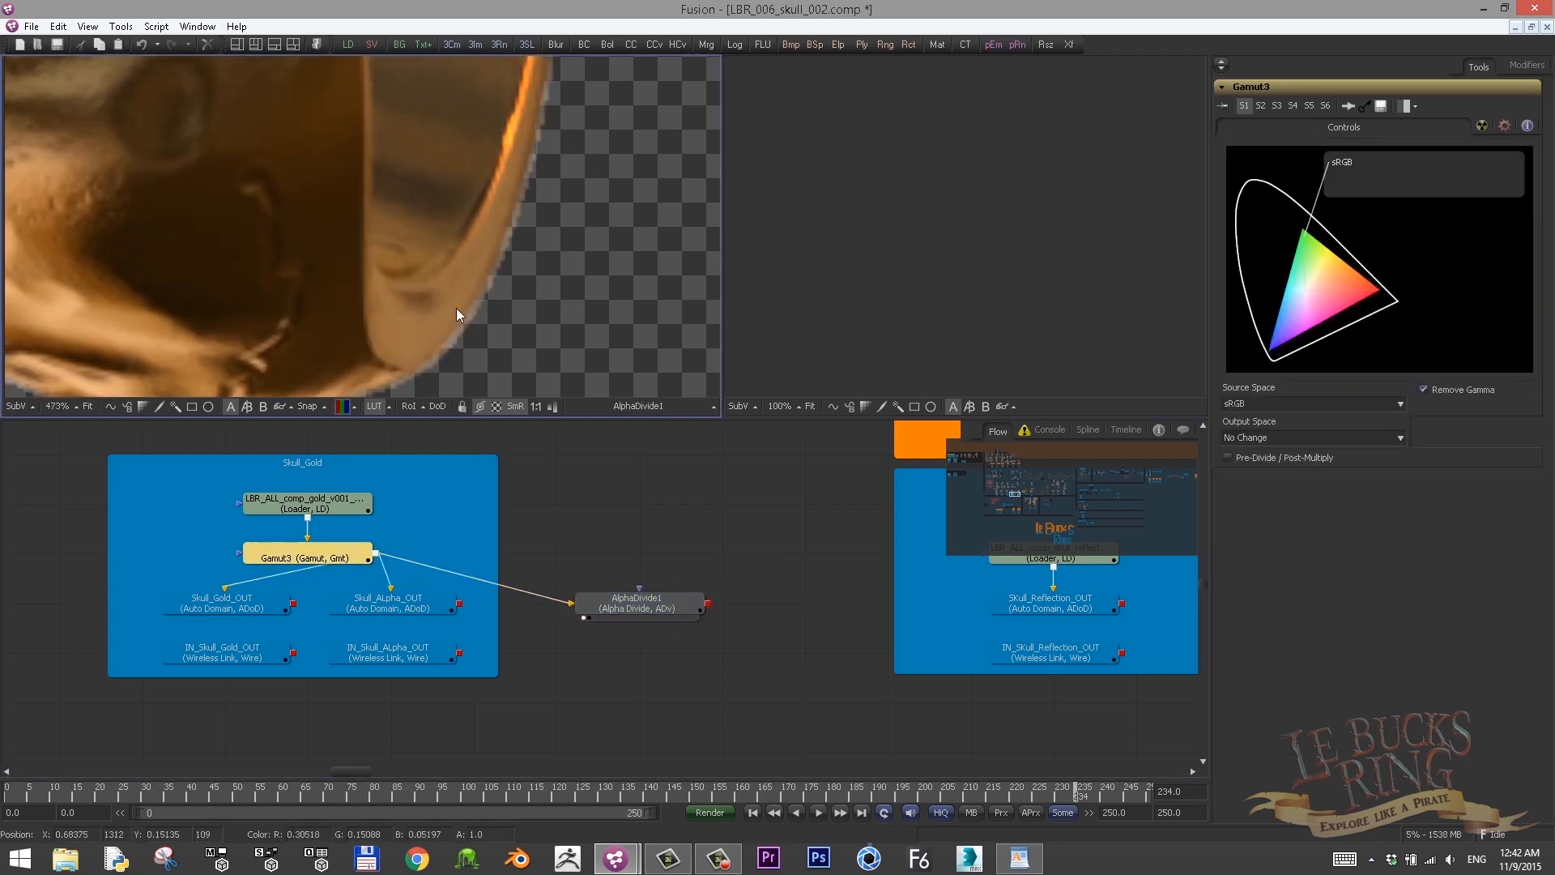
pyautogui.scroll(-1, 456, 307)
pyautogui.press('a')
pyautogui.scroll(-1, 453, 324)
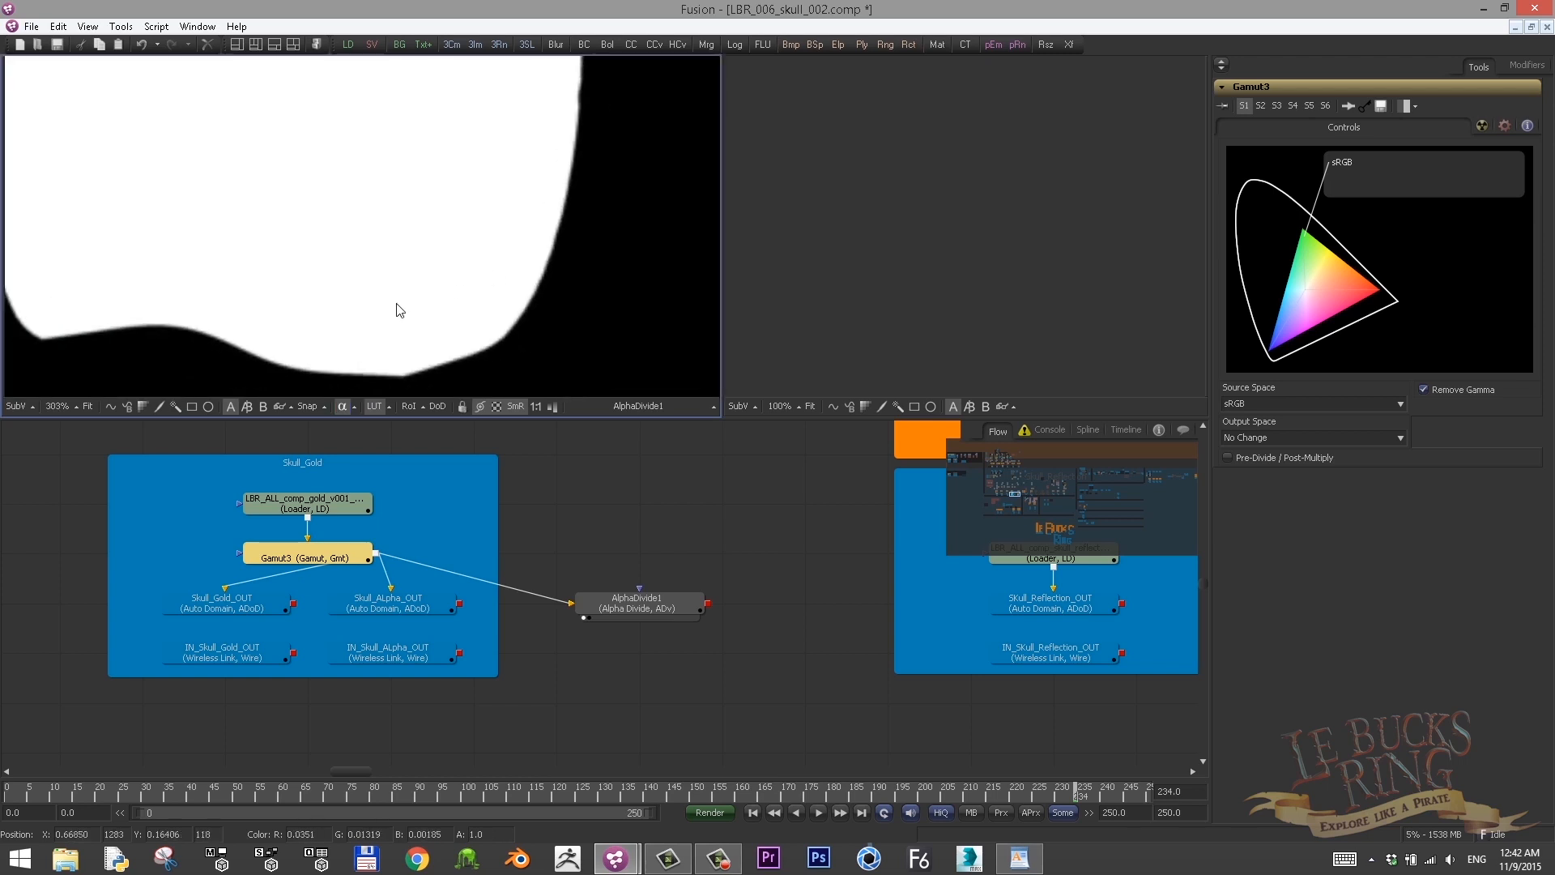
# Align AlphaDivide1 level with Gamut3 and check the red, green and blue channels of its output
pyautogui.moveTo(625, 612); pyautogui.dragTo(625, 561)
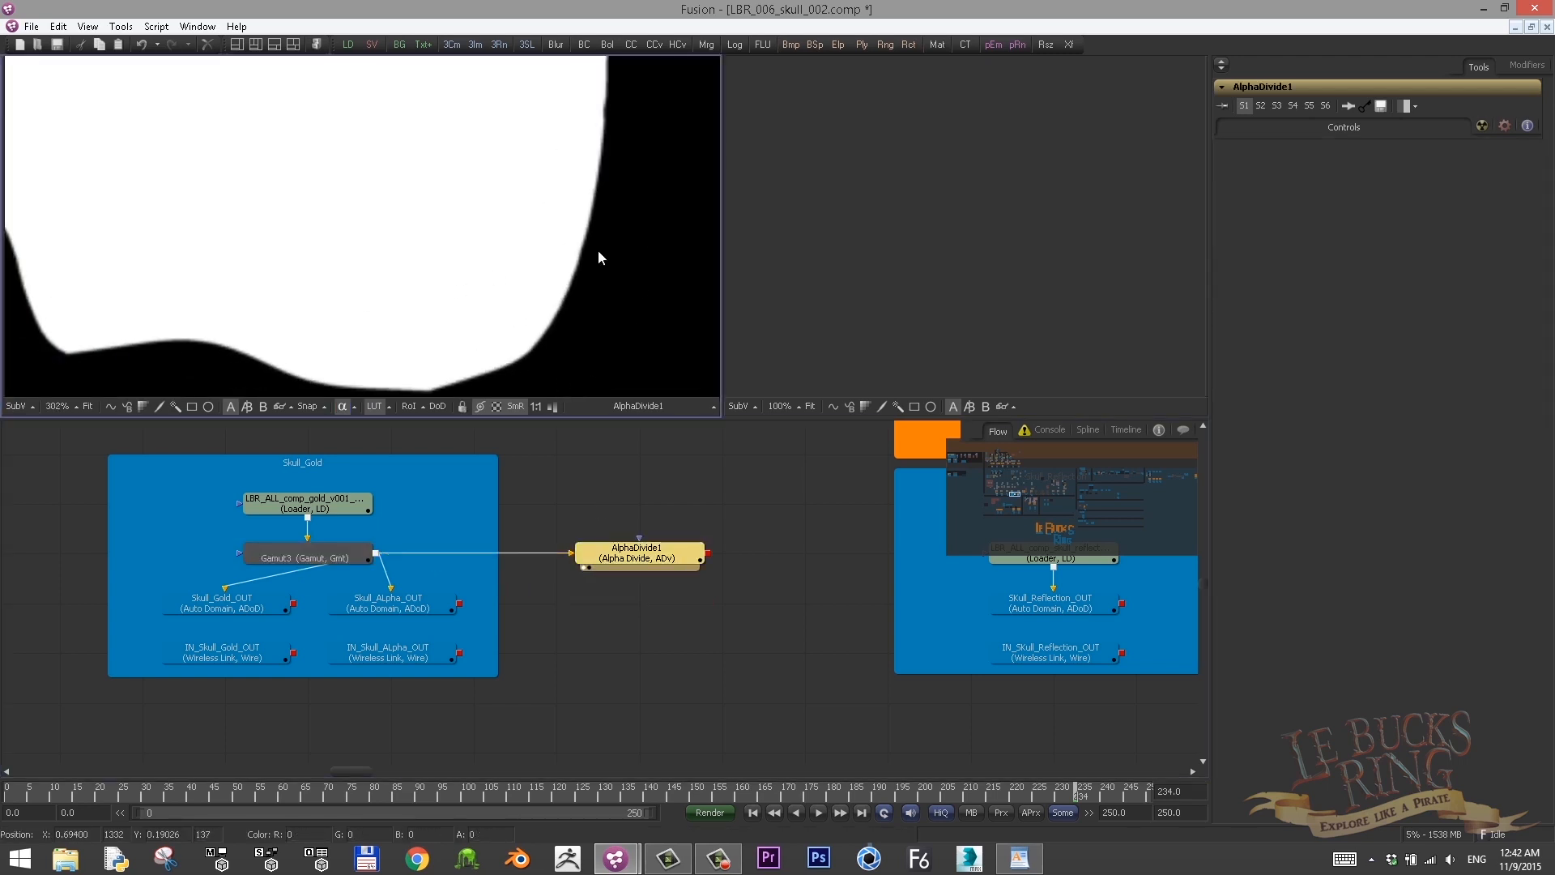
pyautogui.press('c')
pyautogui.press('r')
pyautogui.press('g')
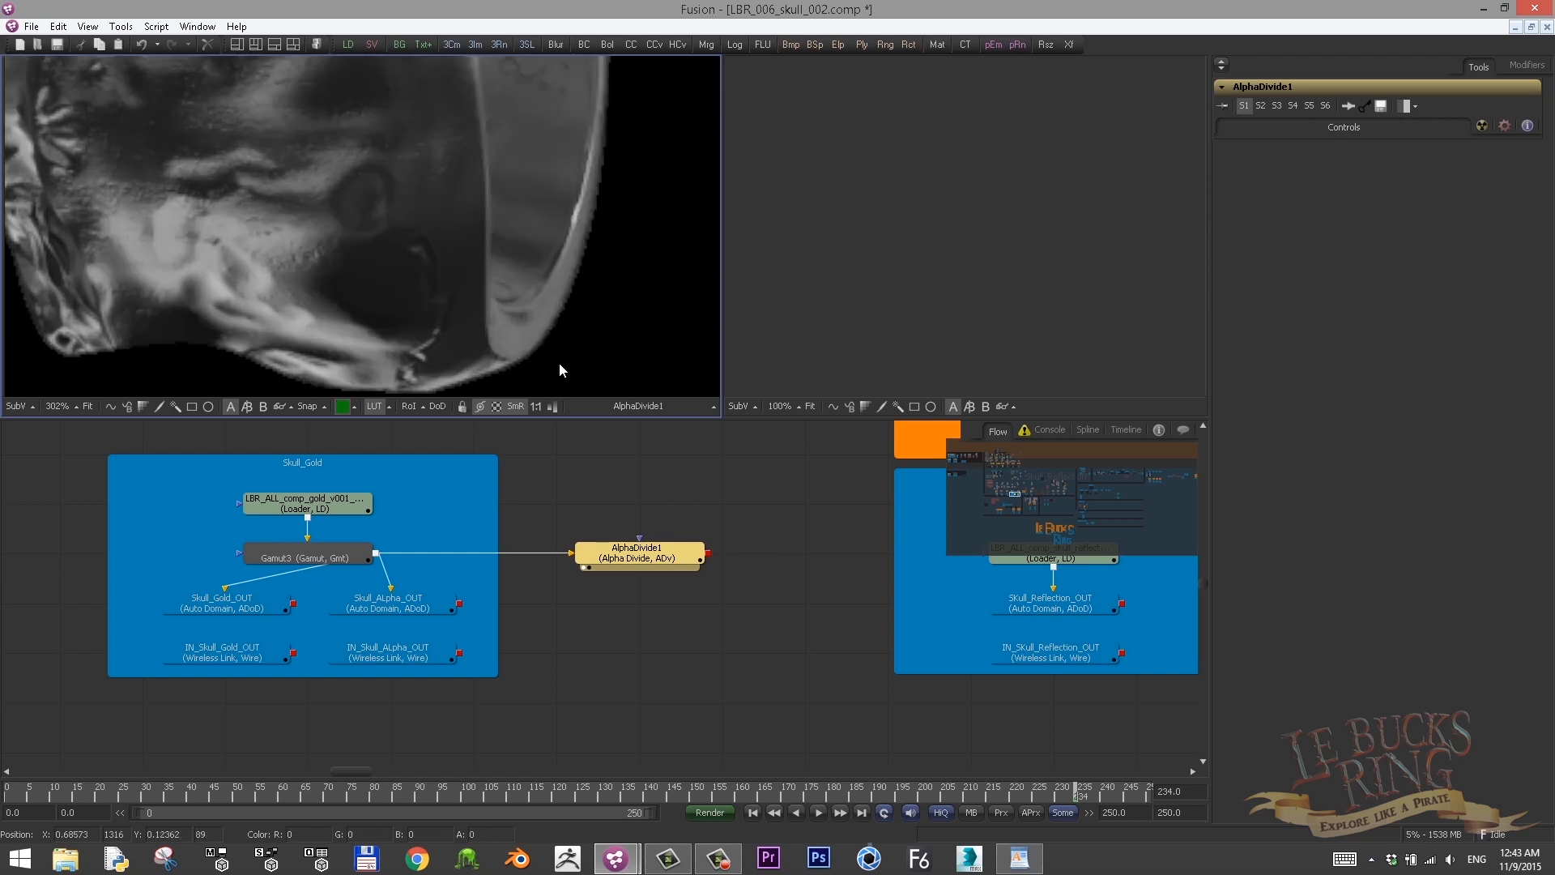
pyautogui.press('b')
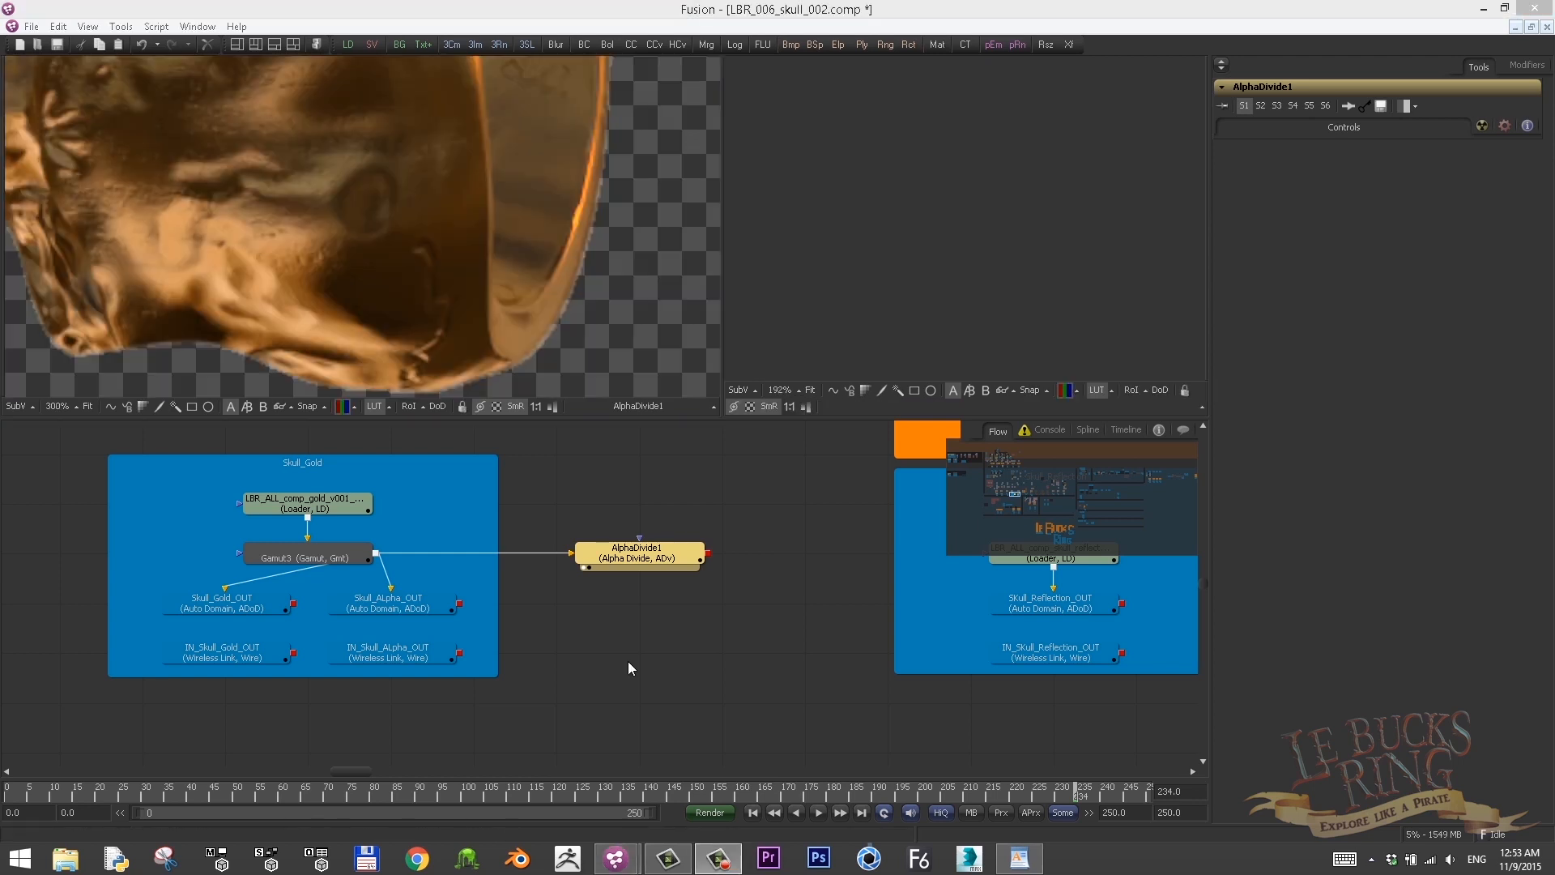
# Add a Channel Booleans tool below AlphaDivide1 and connect Gamut3's output to its background input
pyautogui.hotkey('ctrl', 'space')
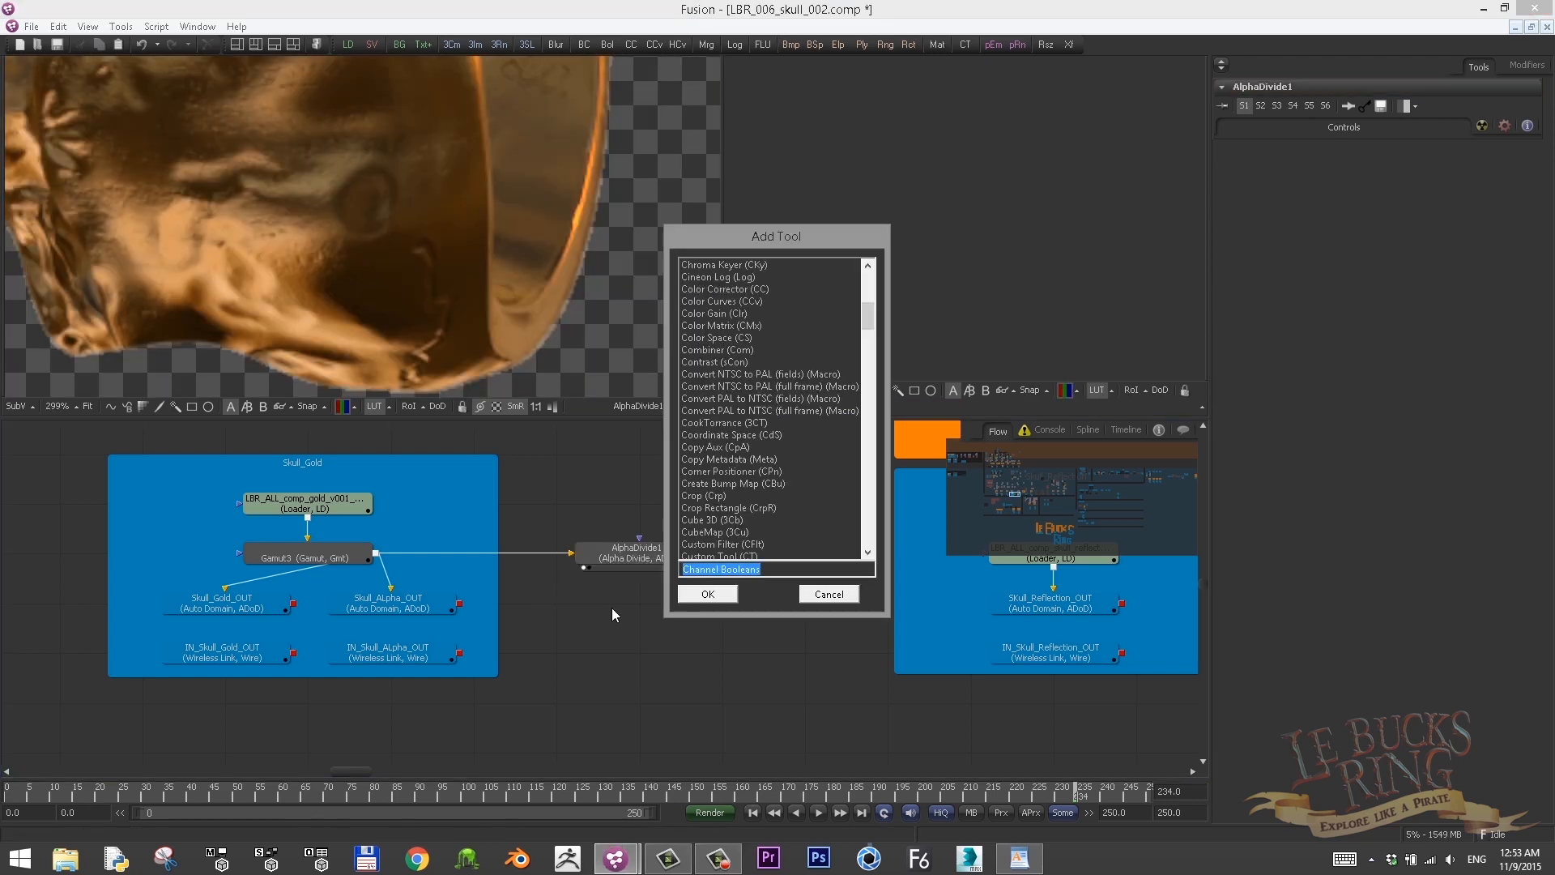
pyautogui.write('bol')
pyautogui.press('Return')
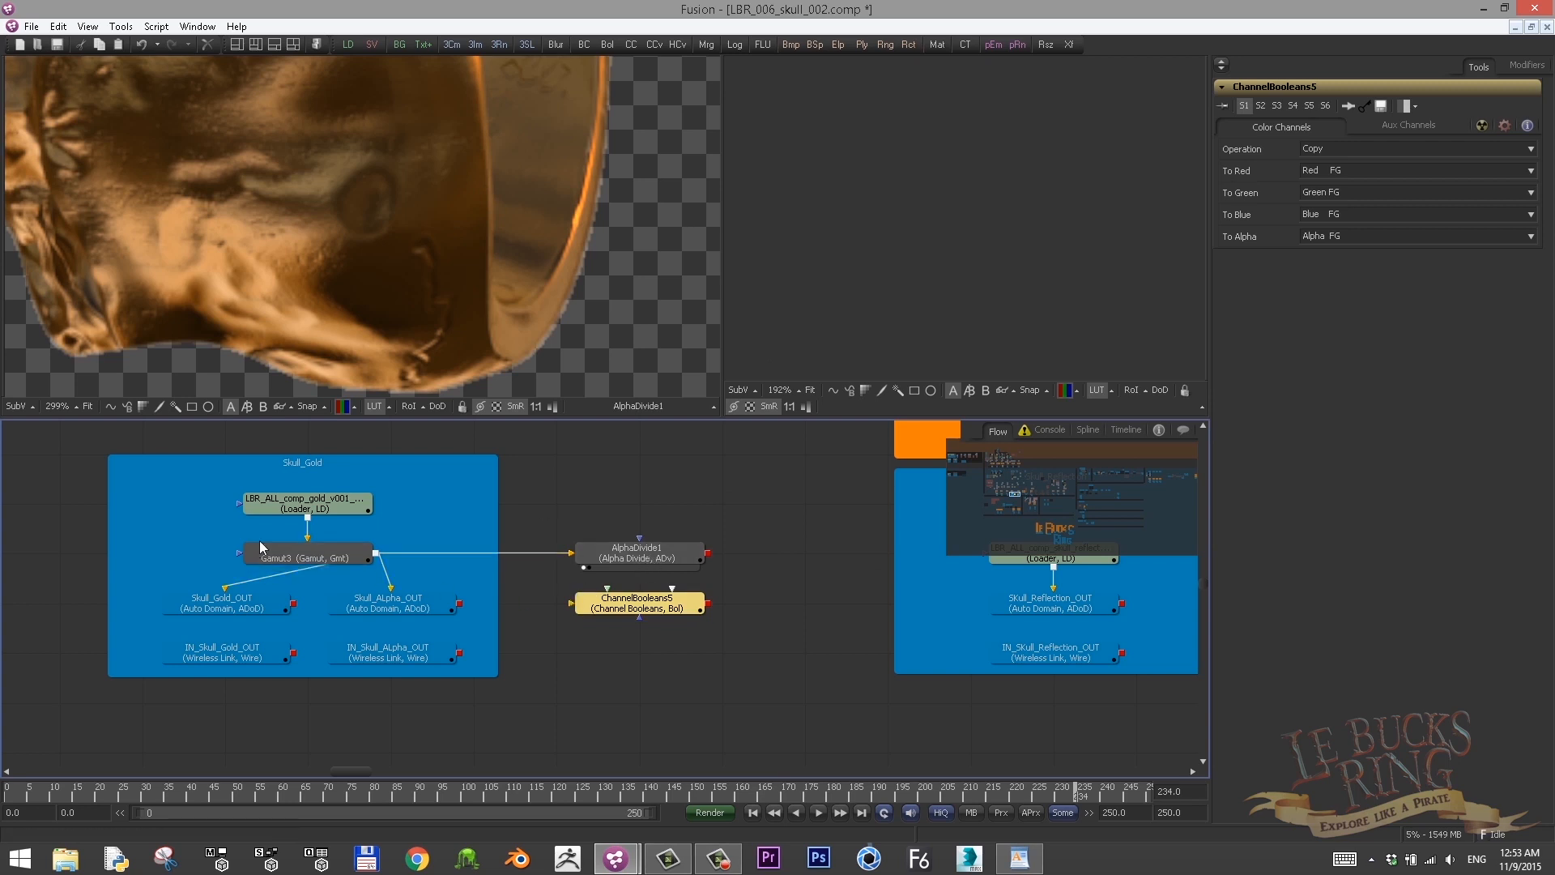
pyautogui.moveTo(376, 554); pyautogui.dragTo(645, 620)
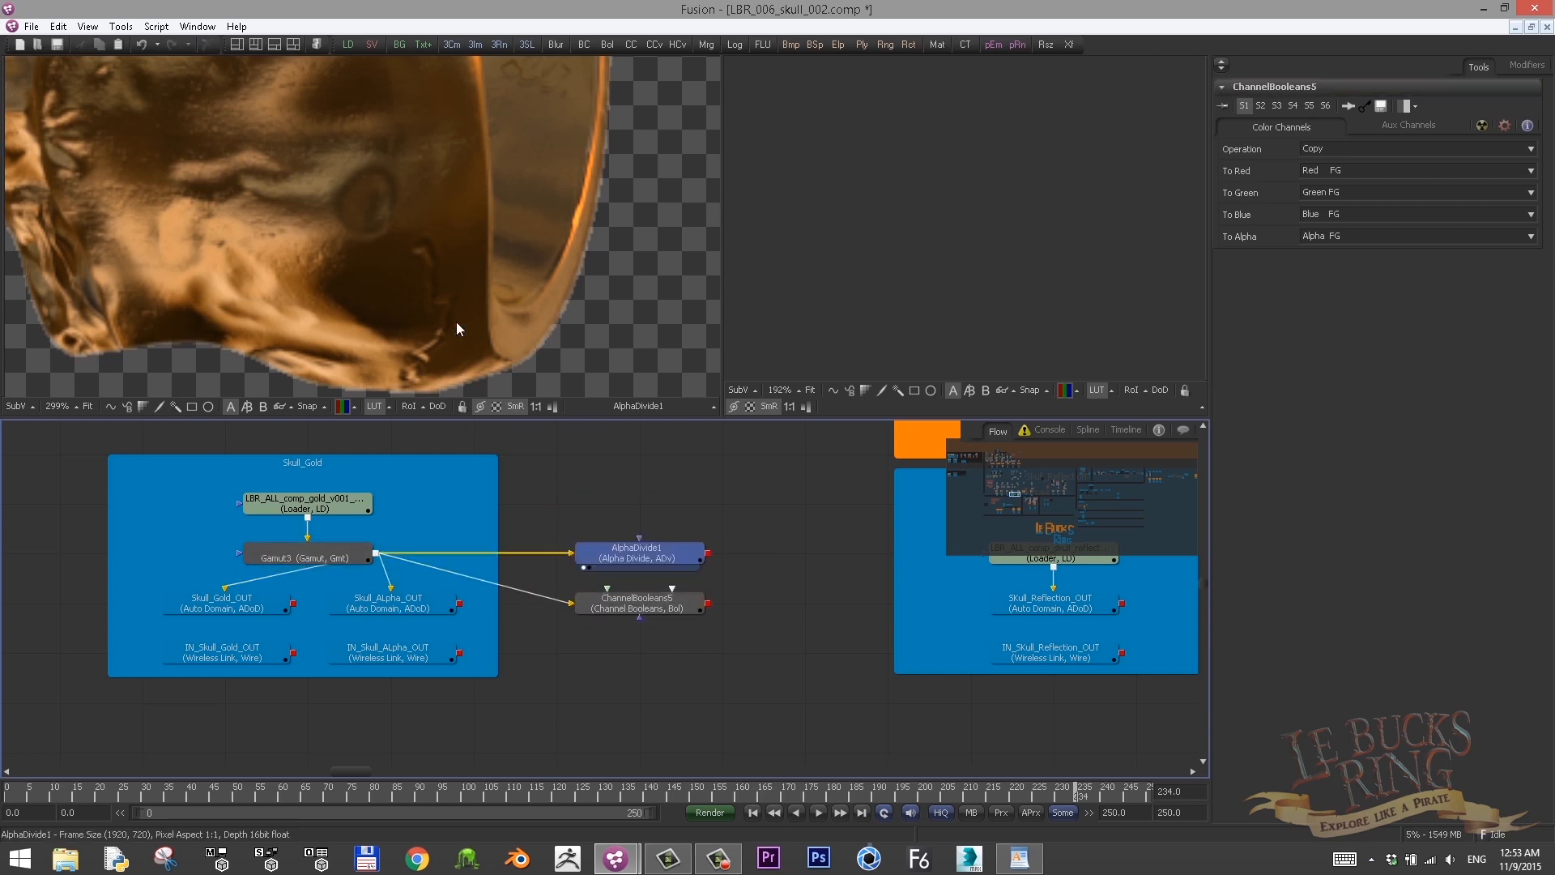
# Show the Channel Booleans output in the second viewer to compare it with AlphaDivide1
pyautogui.click(636, 549)
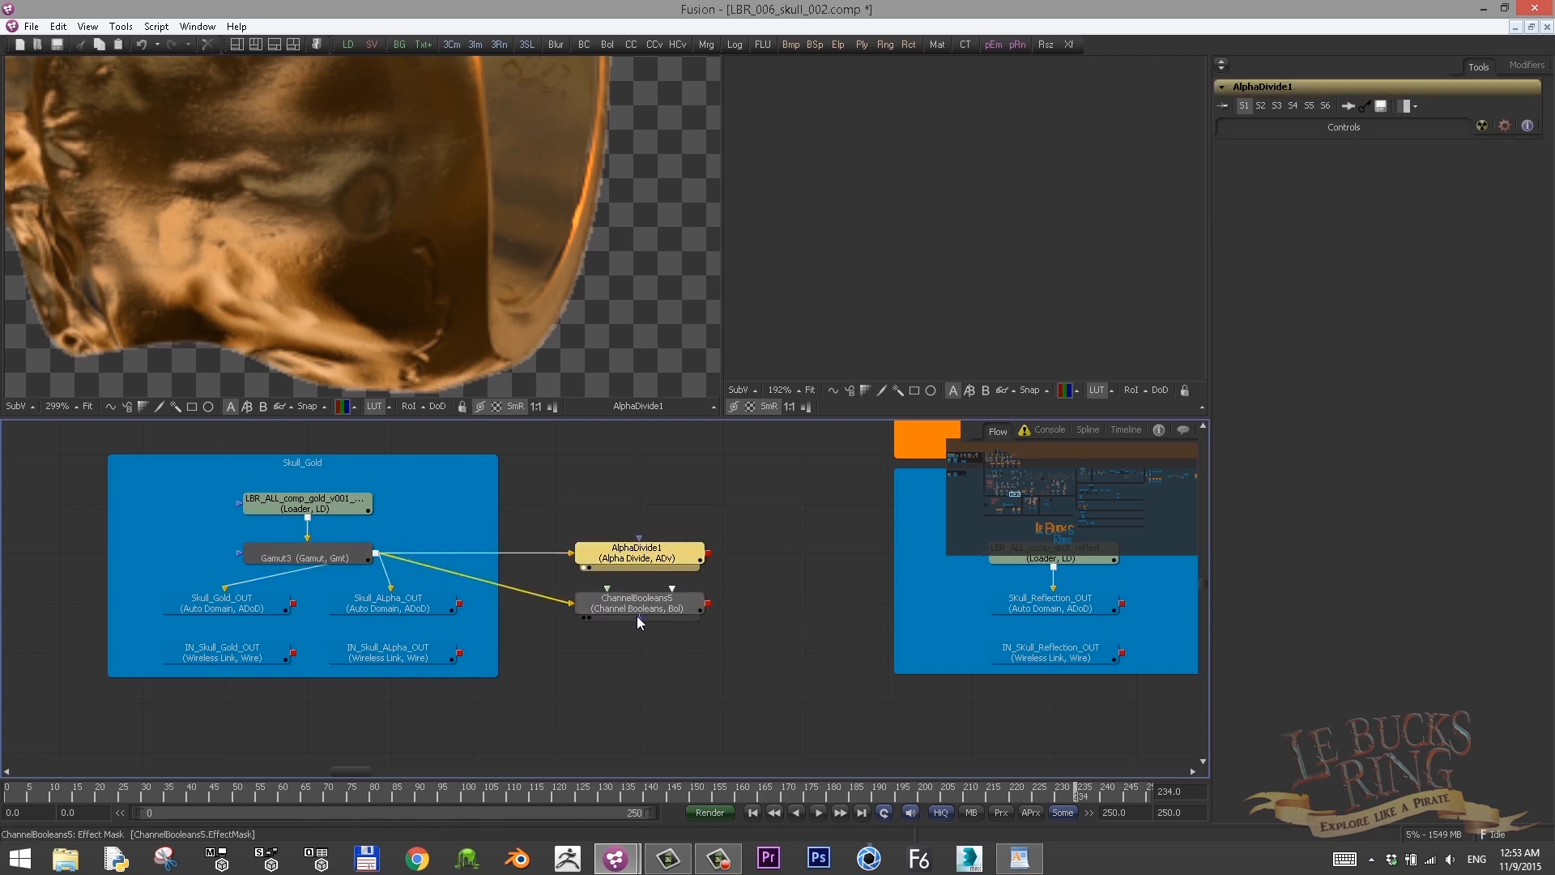
pyautogui.moveTo(617, 621)
pyautogui.mouseDown()
pyautogui.moveTo(863, 465)
pyautogui.moveTo(863, 410)
pyautogui.mouseUp()
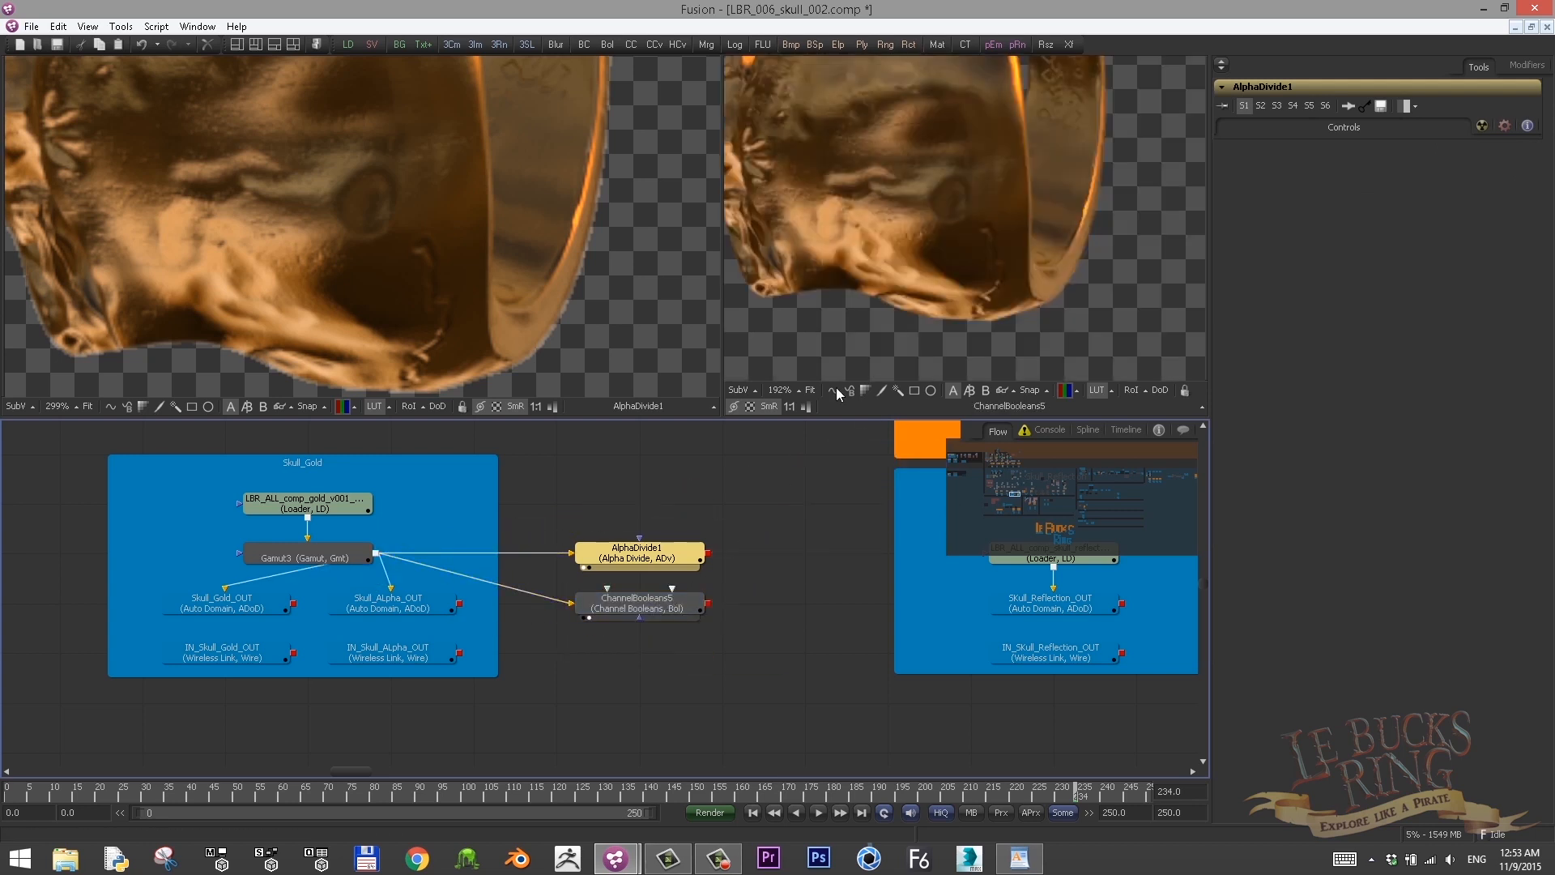
pyautogui.scroll(2, 1147, 319)
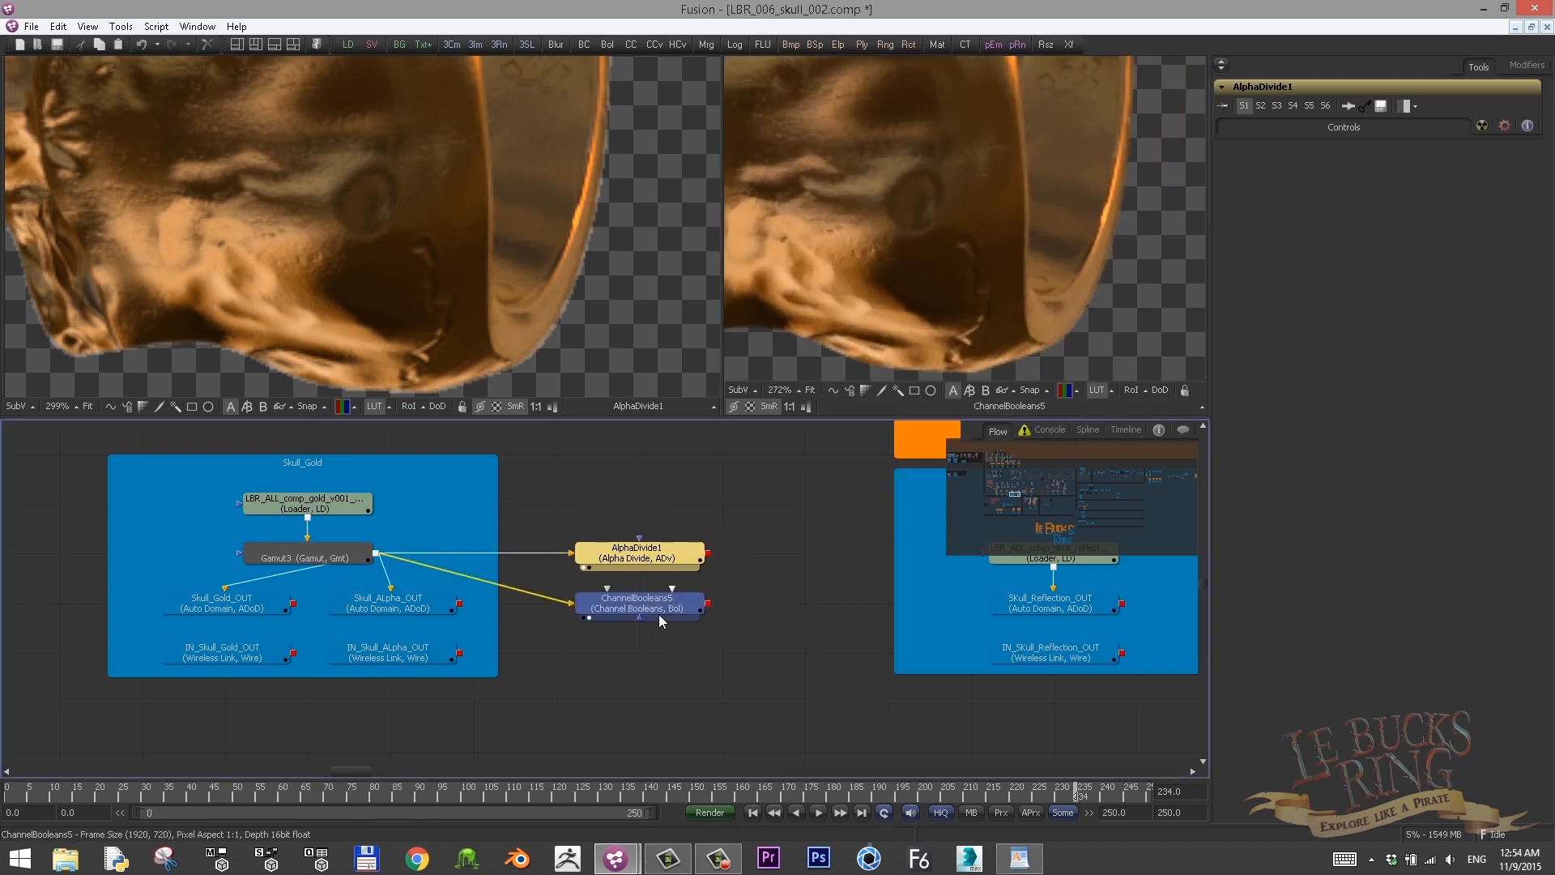
# Set the Channel Booleans operation to Divide, with To Red, To Green and To Blue all set to Alpha FG
pyautogui.click(659, 611)
pyautogui.click(1336, 149)
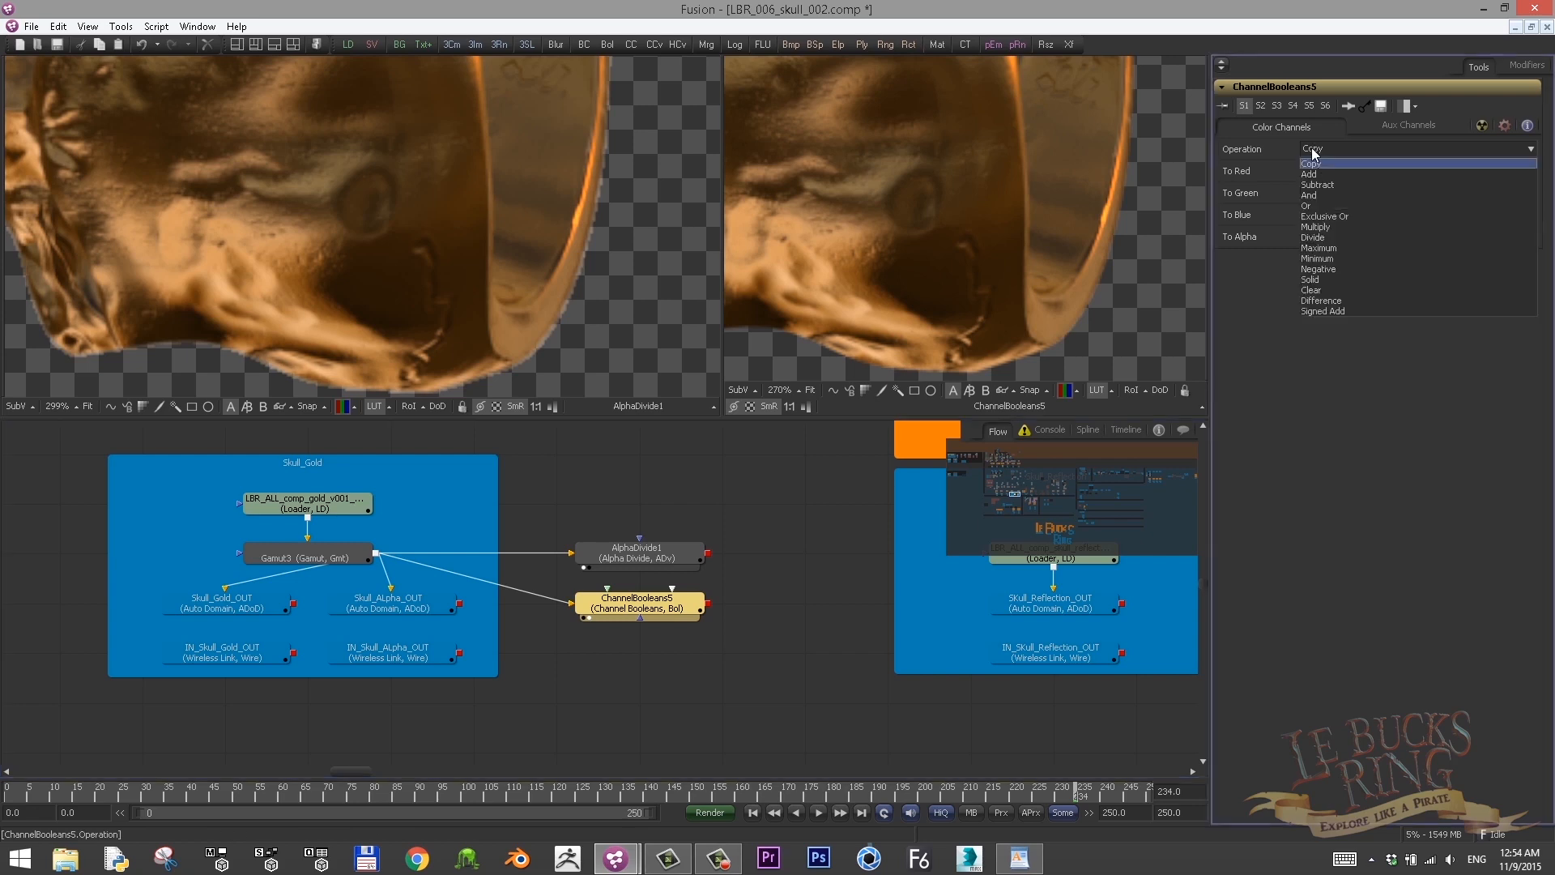
pyautogui.click(1337, 203)
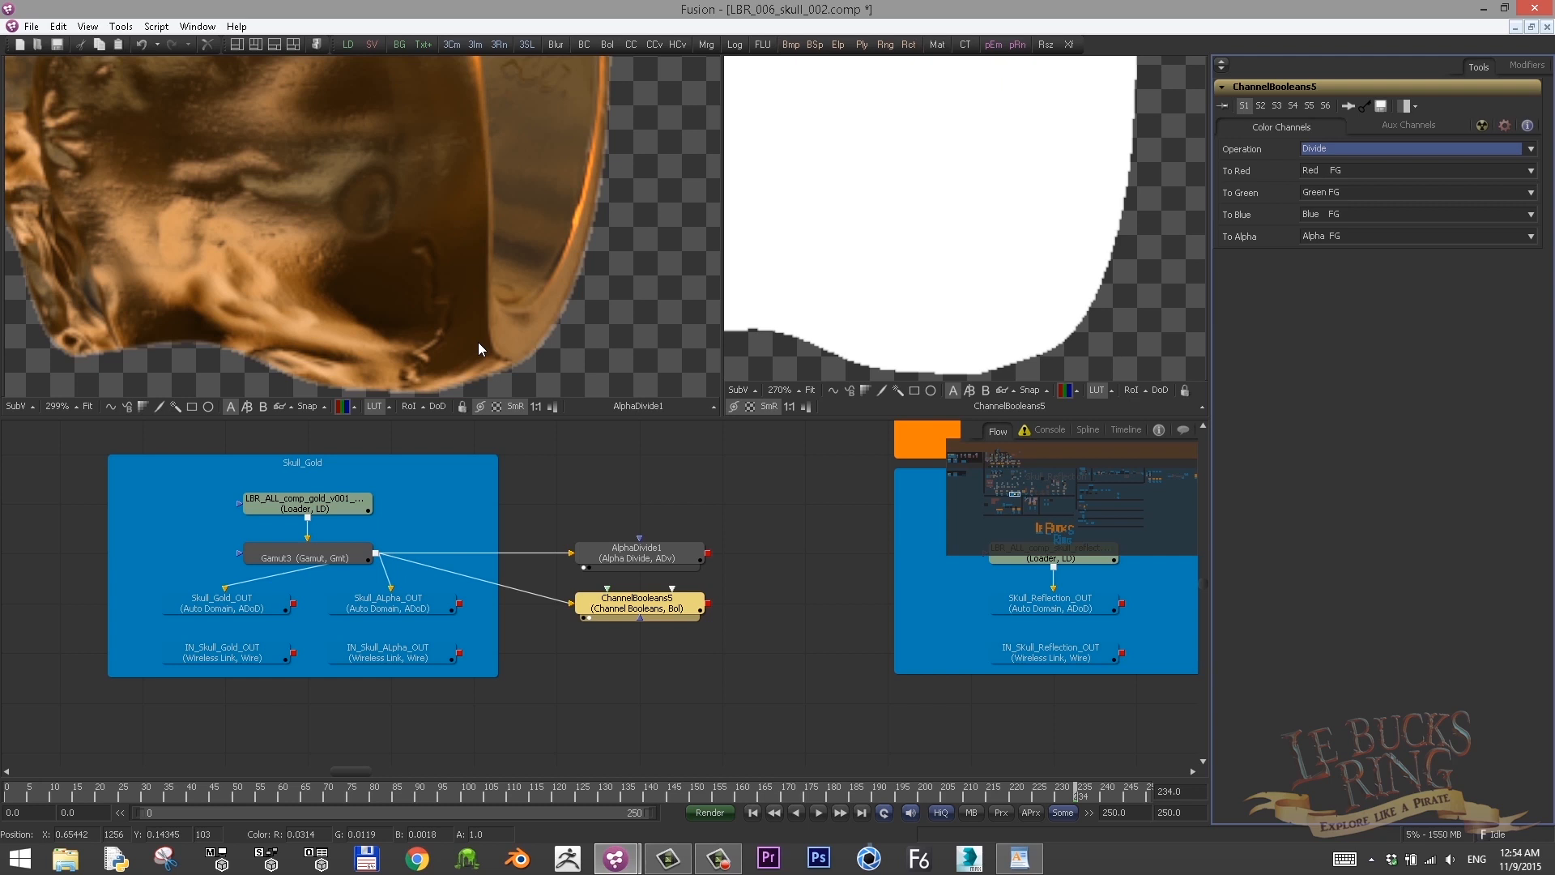
pyautogui.click(1323, 174)
pyautogui.click(1322, 170)
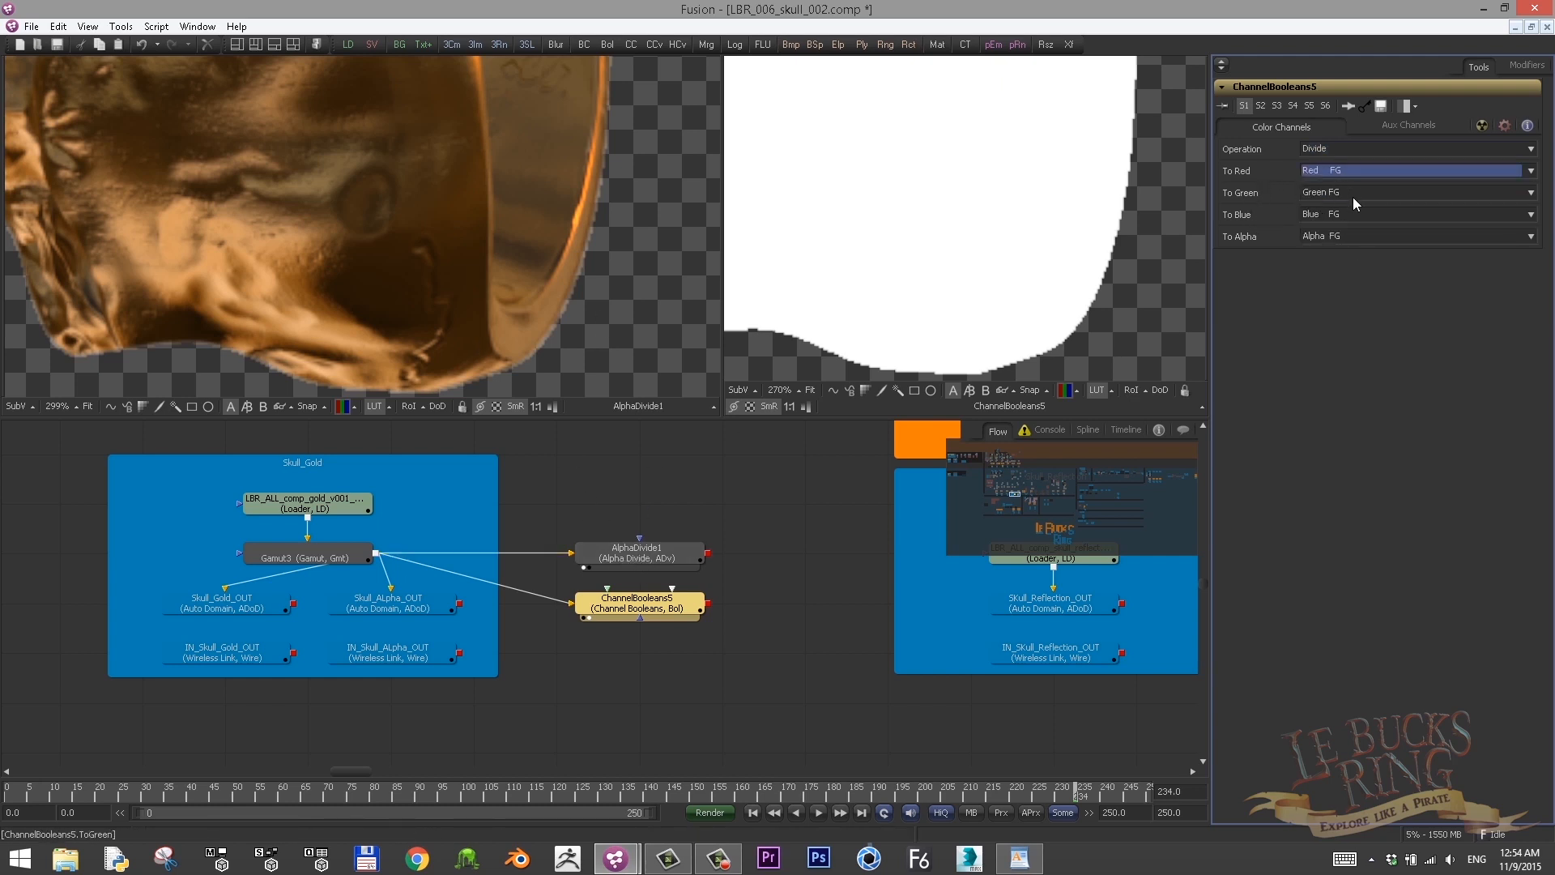
pyautogui.scroll(-3, 1357, 198)
pyautogui.click(1324, 193)
pyautogui.scroll(-2, 1324, 193)
pyautogui.click(1332, 215)
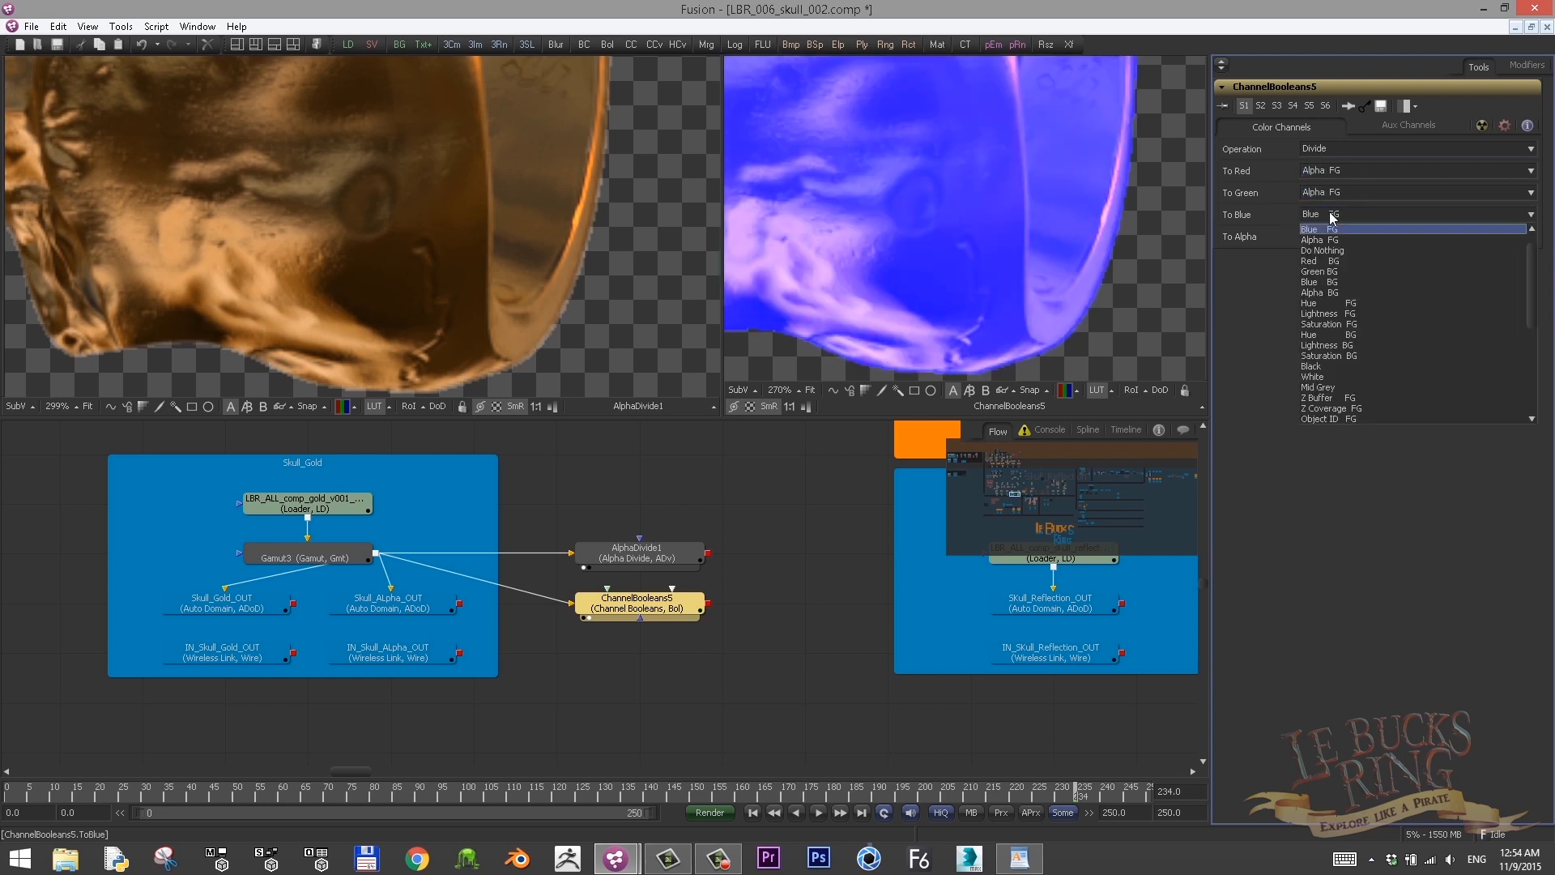
pyautogui.click(1310, 240)
# Set the To Alpha channel of the Channel Booleans node to Do Nothing
pyautogui.click(1328, 236)
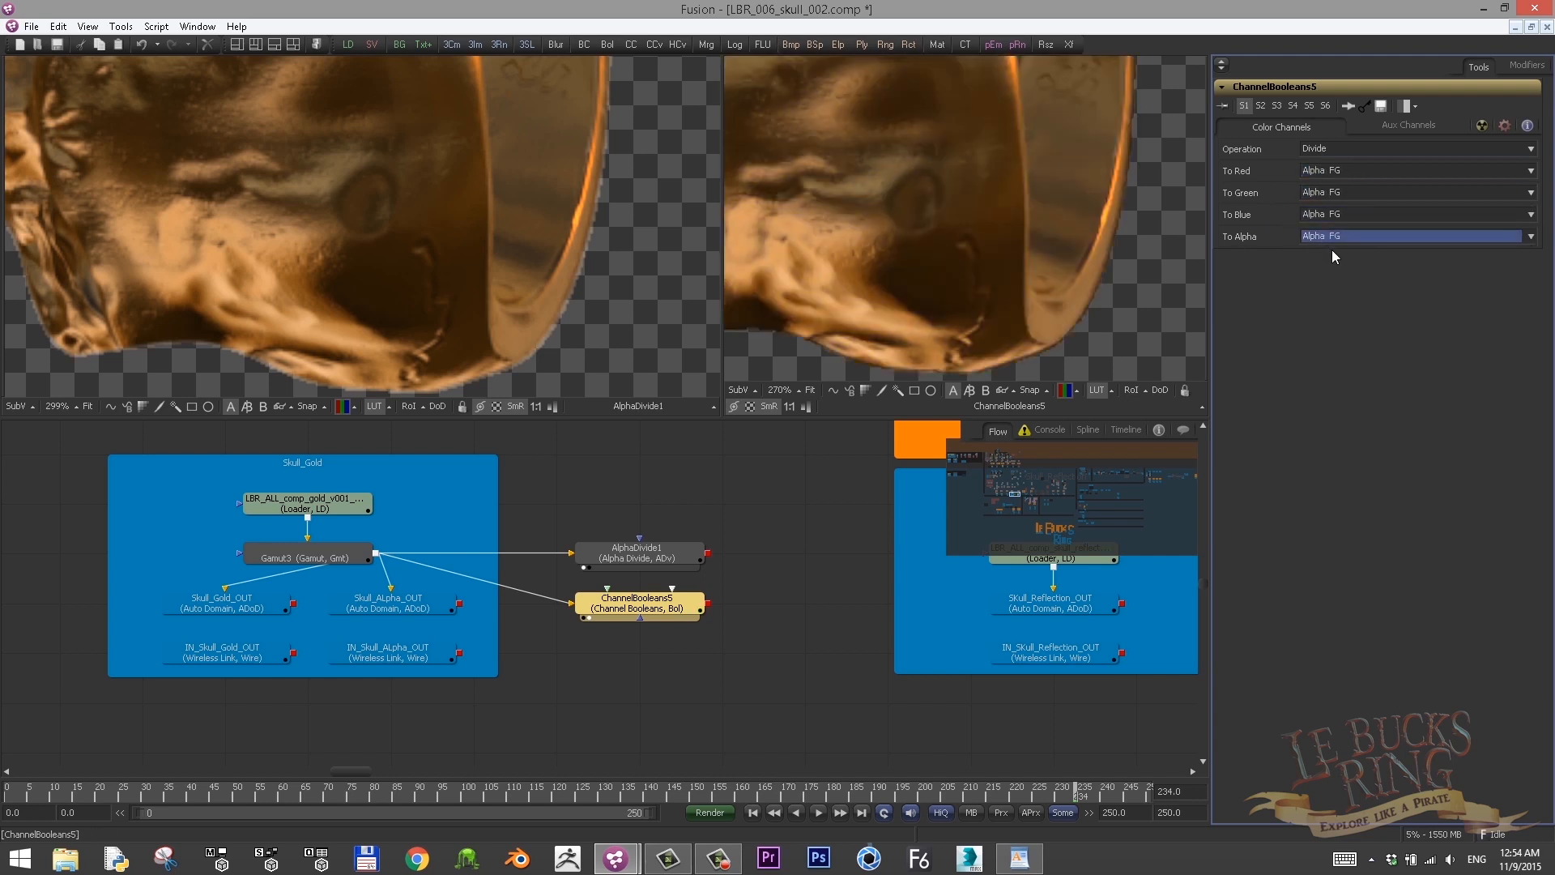
pyautogui.scroll(-5, 1331, 249)
pyautogui.scroll(3, 888, 271)
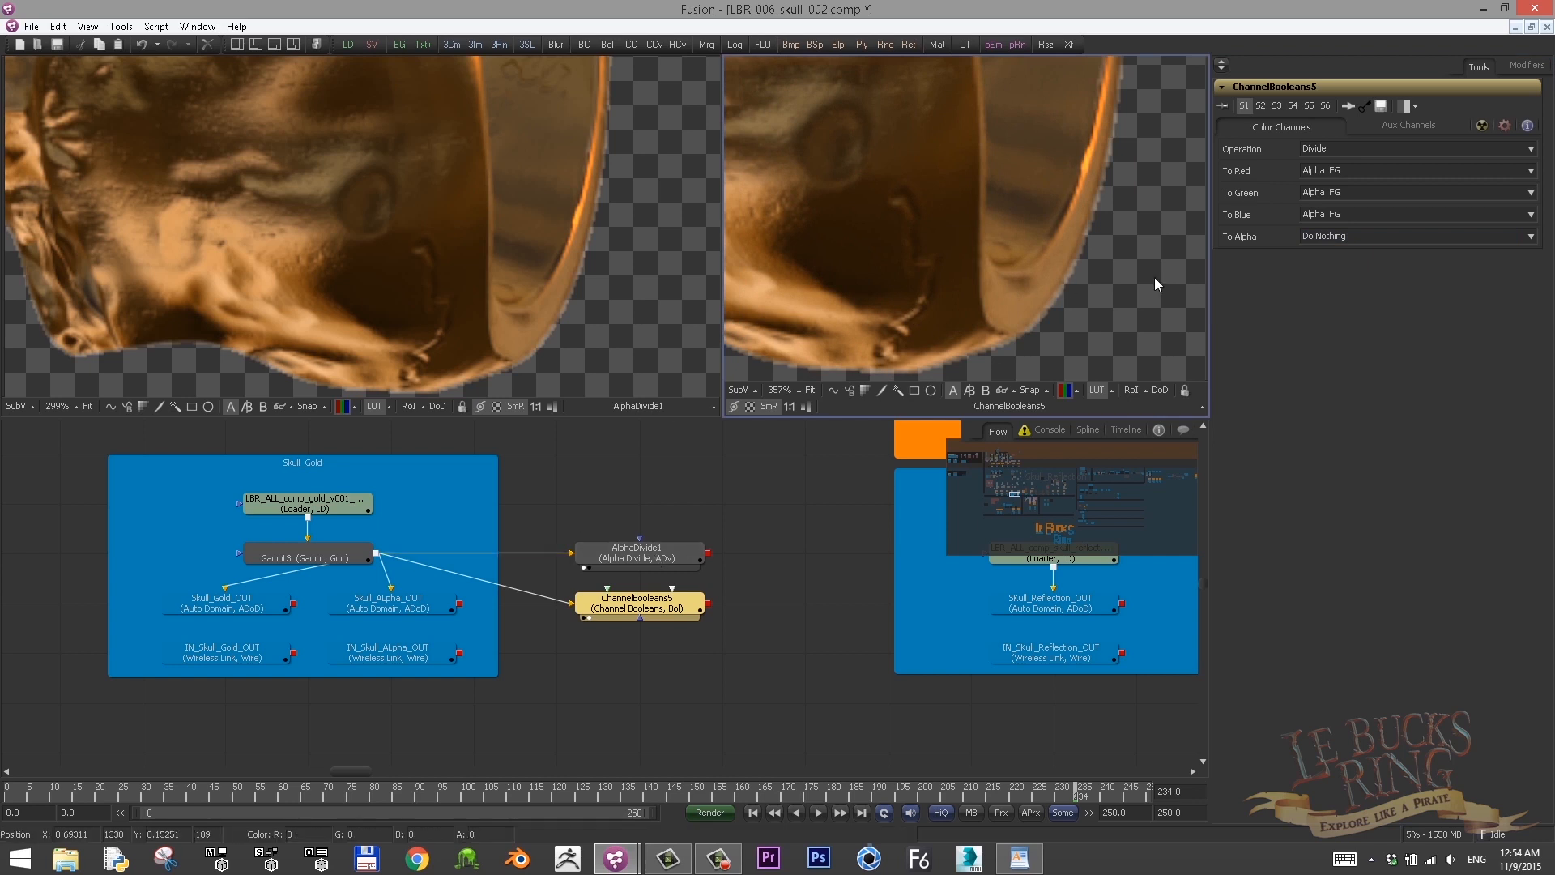
# Compare the alpha channel in both viewers and inspect the red, green and blue channels of the AlphaDivide1 output
pyautogui.press('a')
pyautogui.press('a')
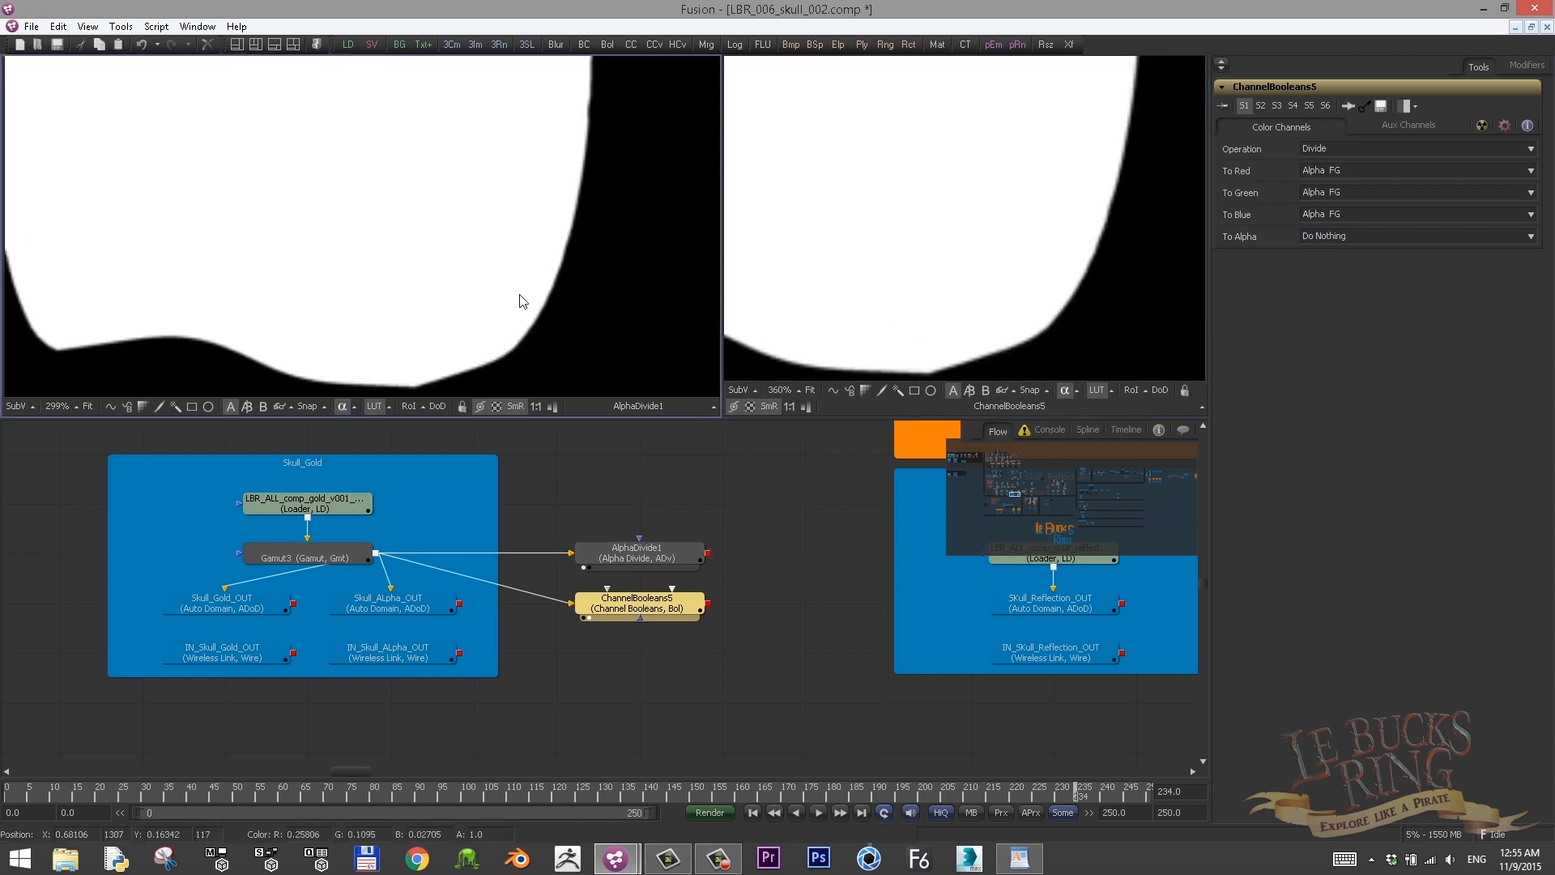
pyautogui.press('r')
pyautogui.press('g')
pyautogui.press('b')
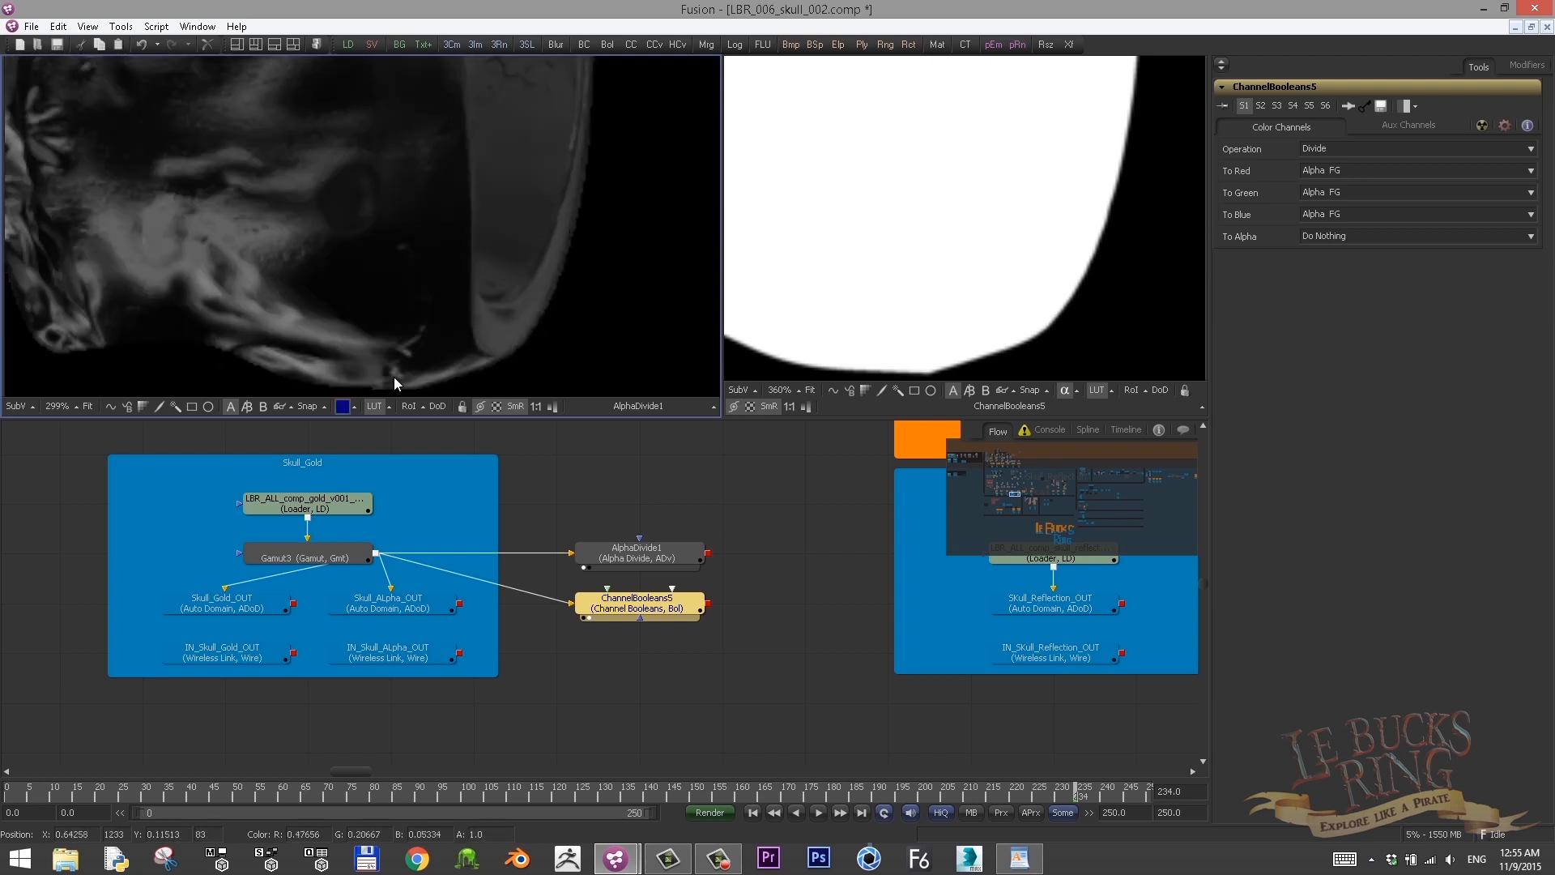
pyautogui.press('c')
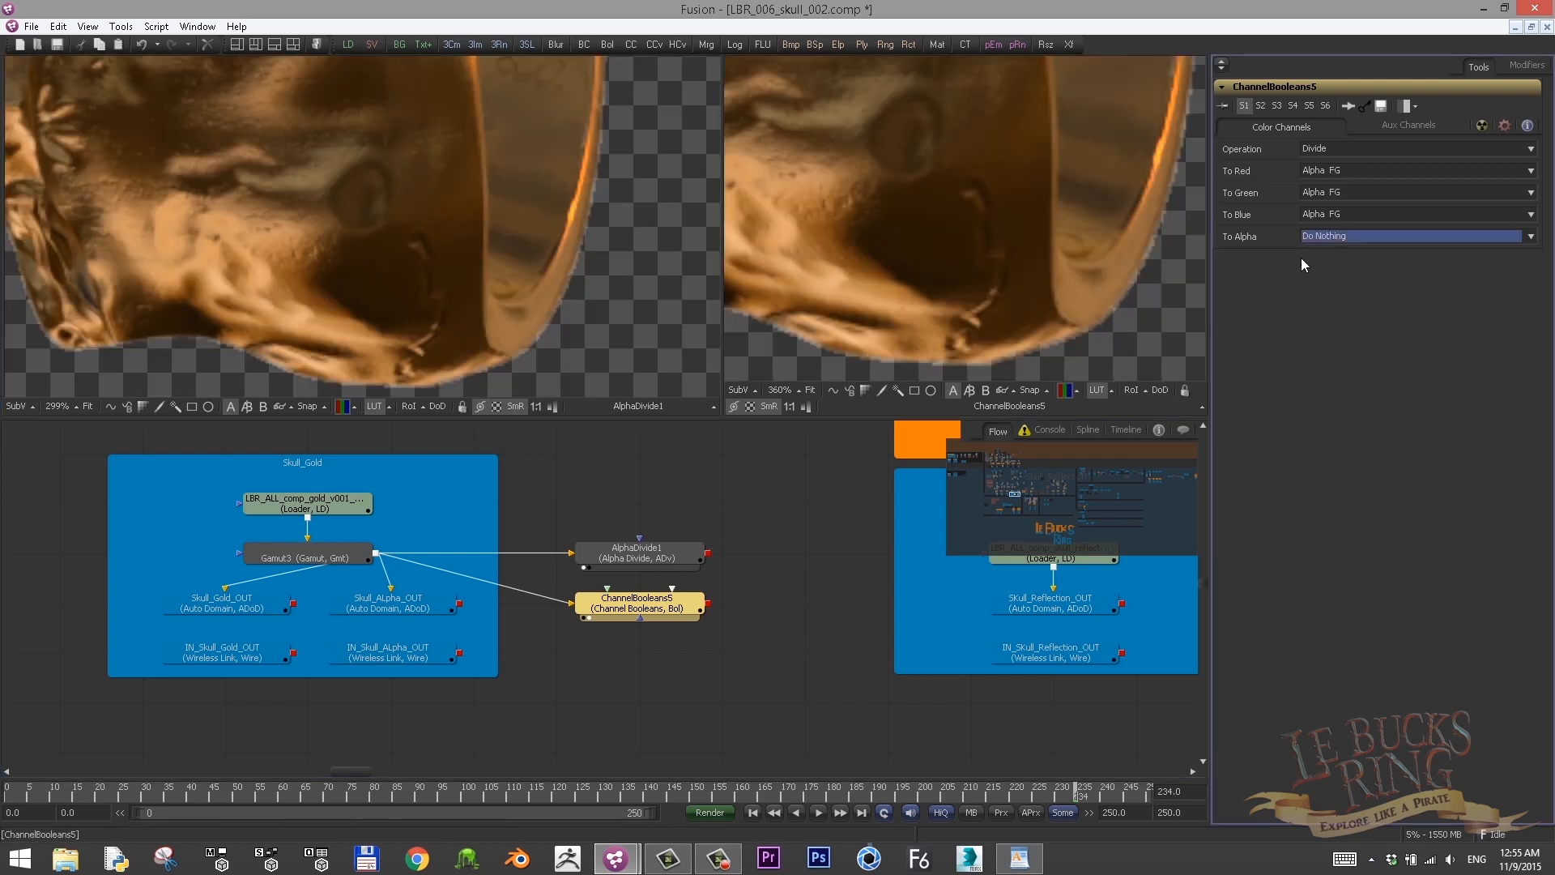
# Set To Alpha to Alpha FG on the Channel Booleans node and inspect its alpha channel and the whole ring
pyautogui.scroll(-4, 1350, 257)
pyautogui.scroll(3, 708, 232)
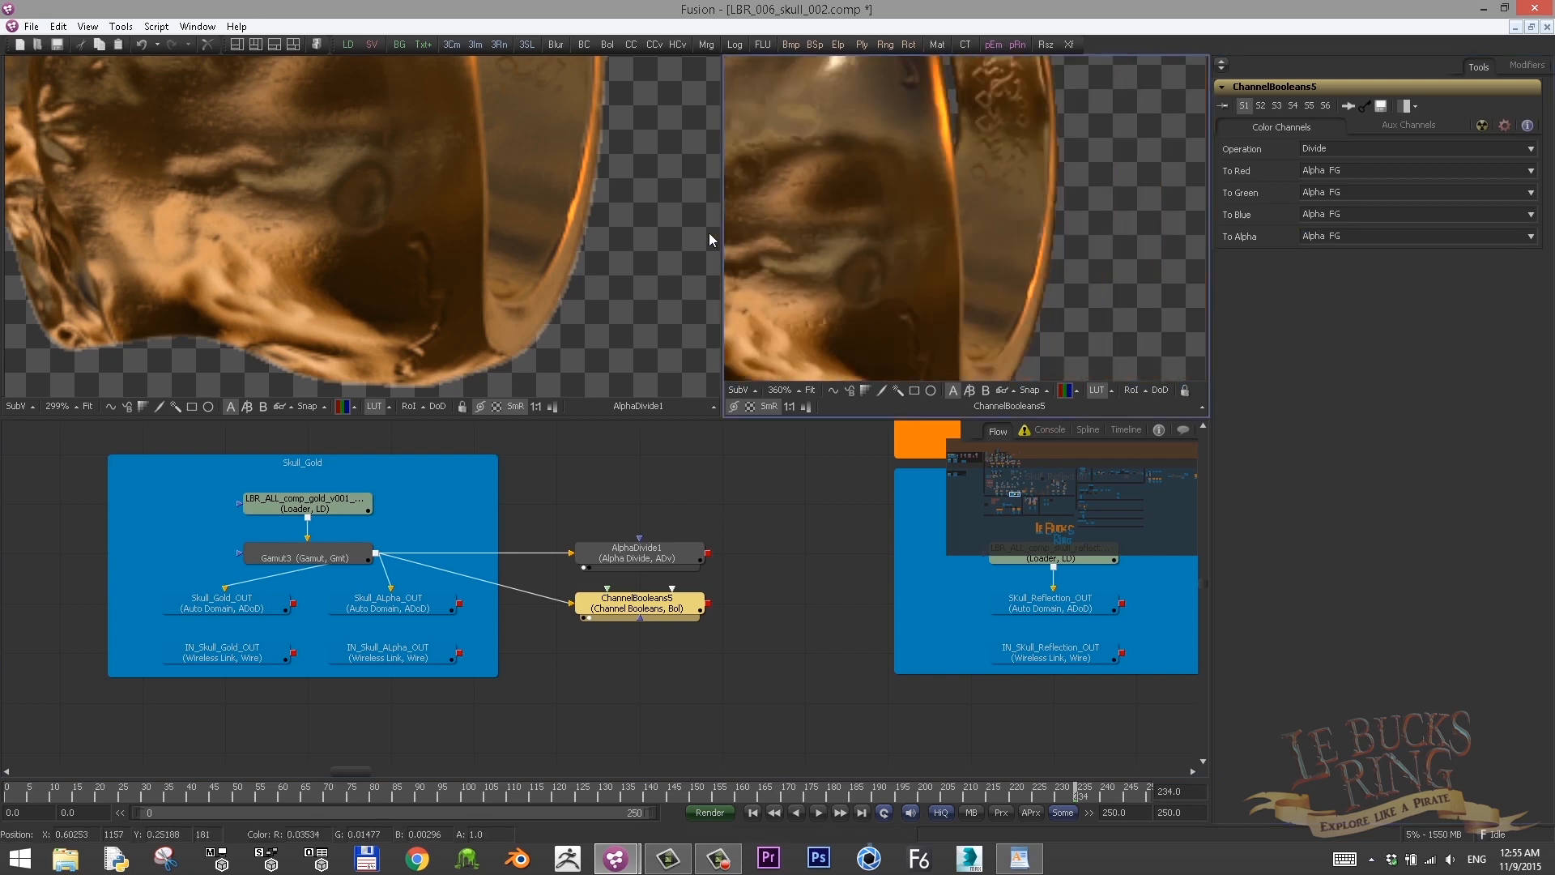
pyautogui.press('a')
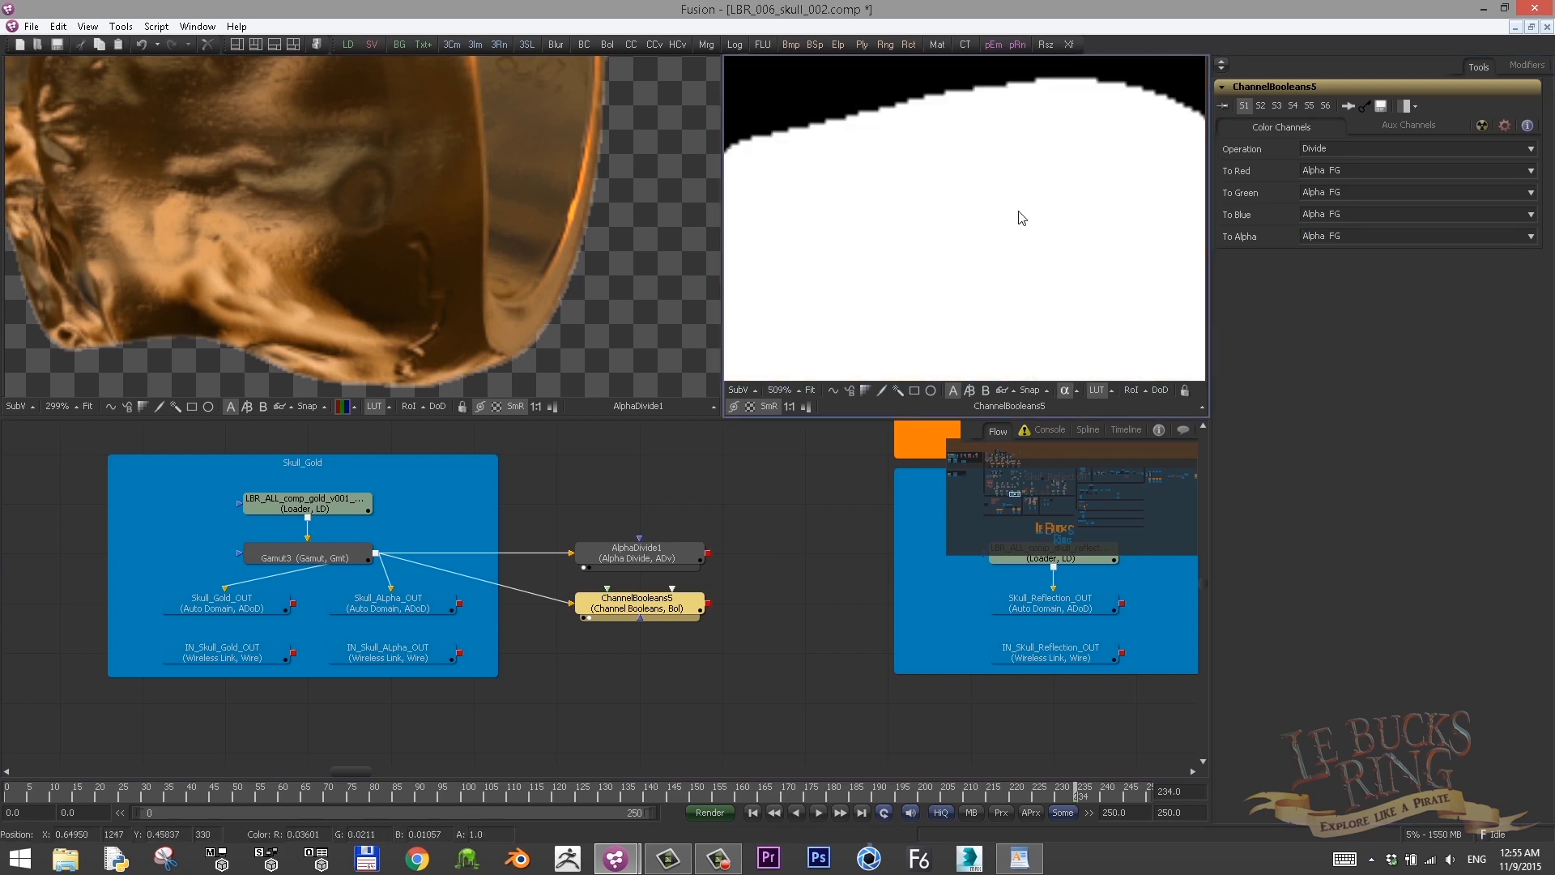
pyautogui.press('c')
pyautogui.scroll(-10, 1012, 255)
pyautogui.scroll(2, 988, 280)
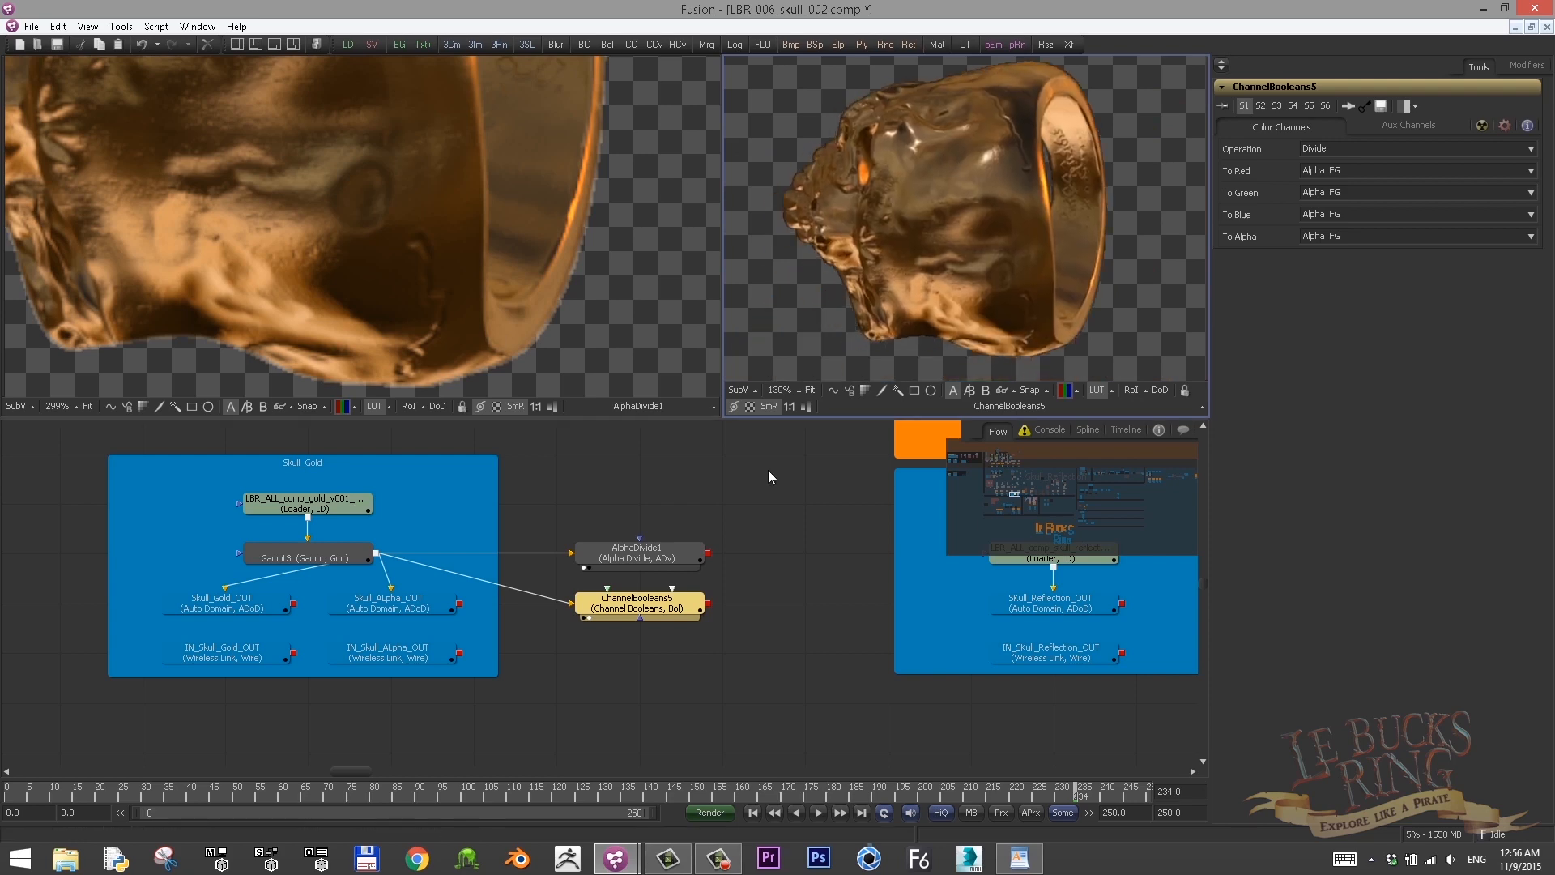
# Add an Alpha Multiply node after AlphaDivide1, show it in the first viewer and inspect the ring's edge in the second viewer
pyautogui.click(640, 557)
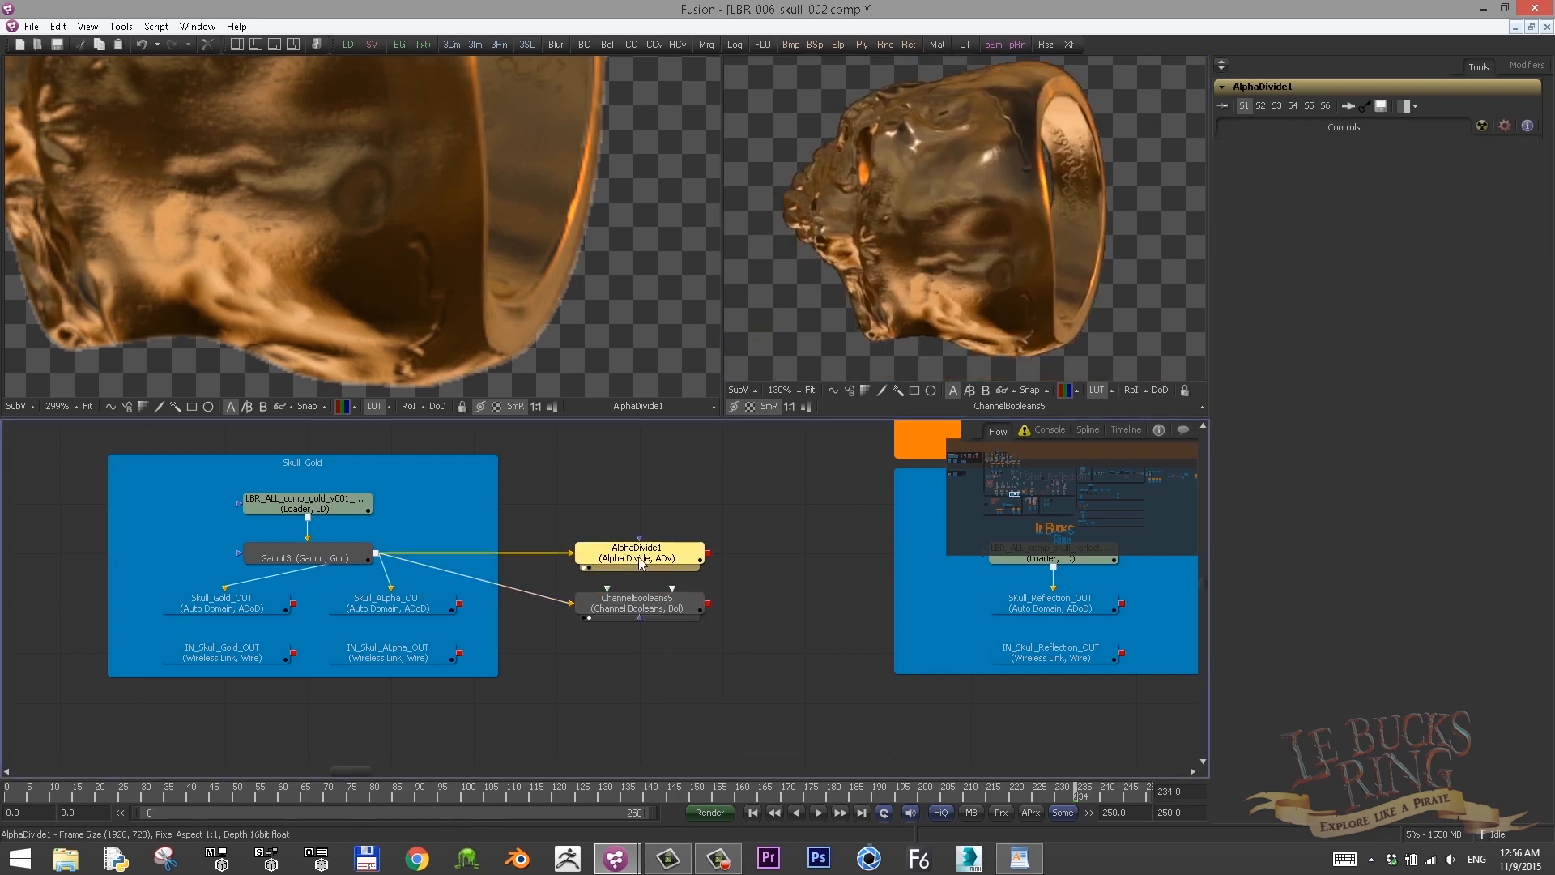
pyautogui.hotkey('ctrl', 'space')
pyautogui.write('am')
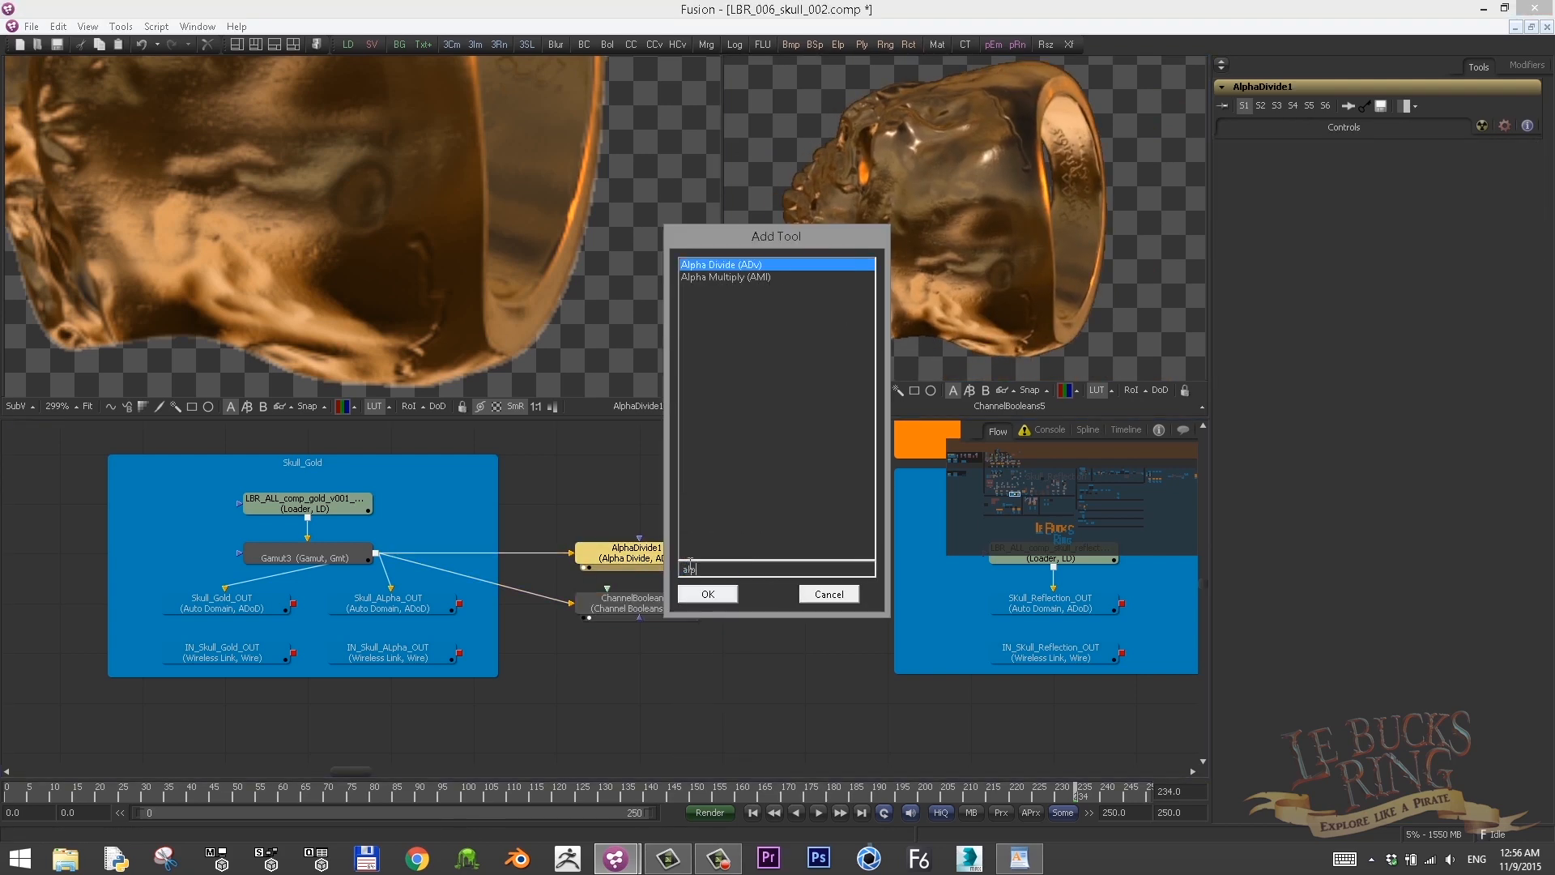
pyautogui.press('Return')
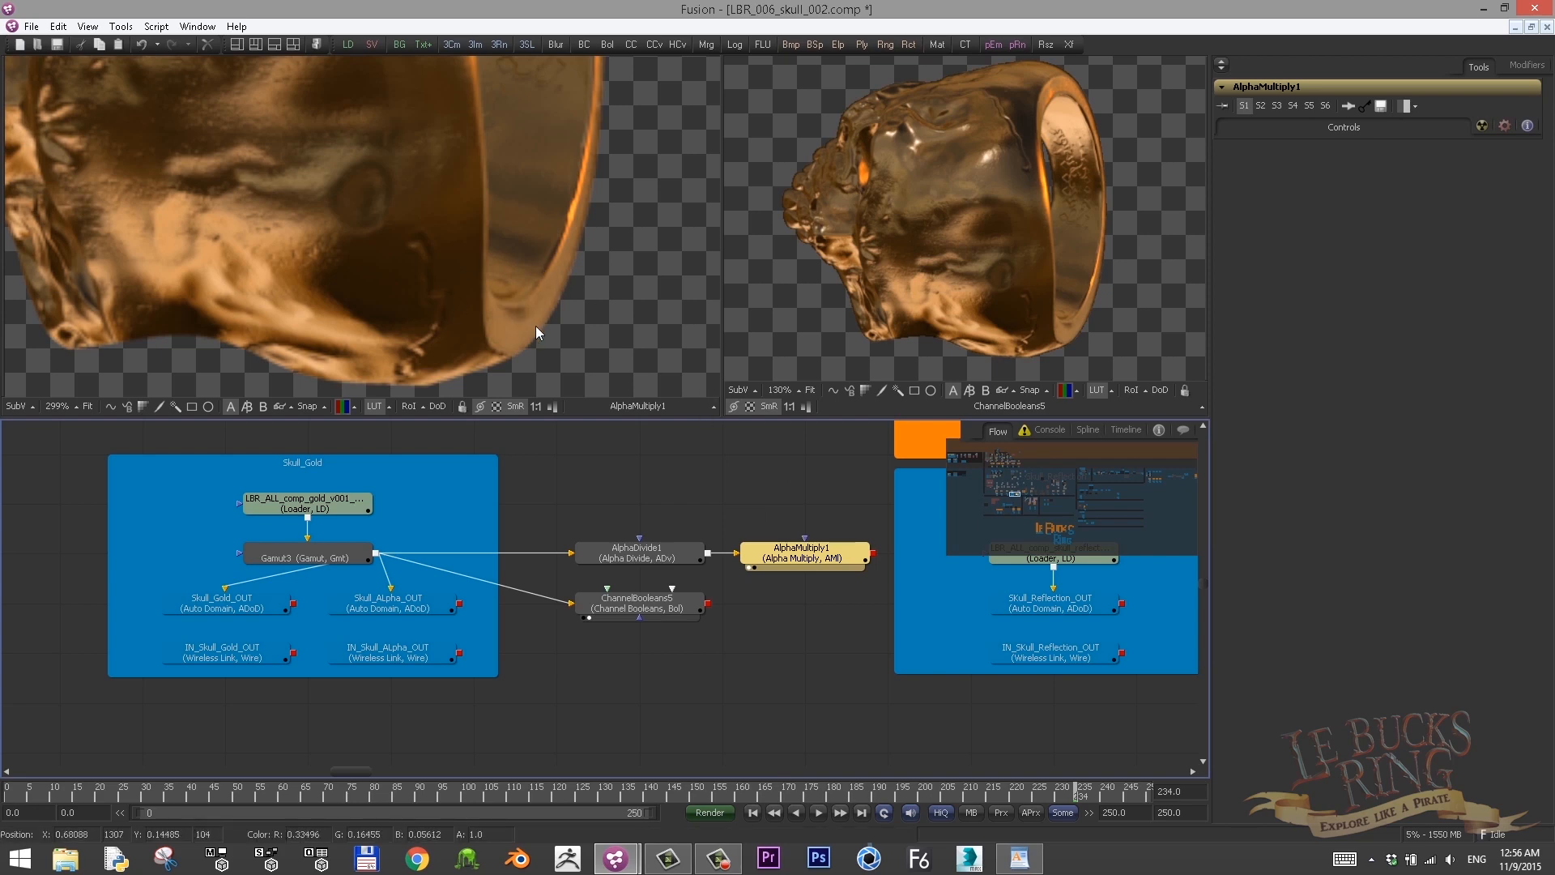
pyautogui.moveTo(653, 576); pyautogui.dragTo(823, 452)
pyautogui.scroll(5, 818, 190)
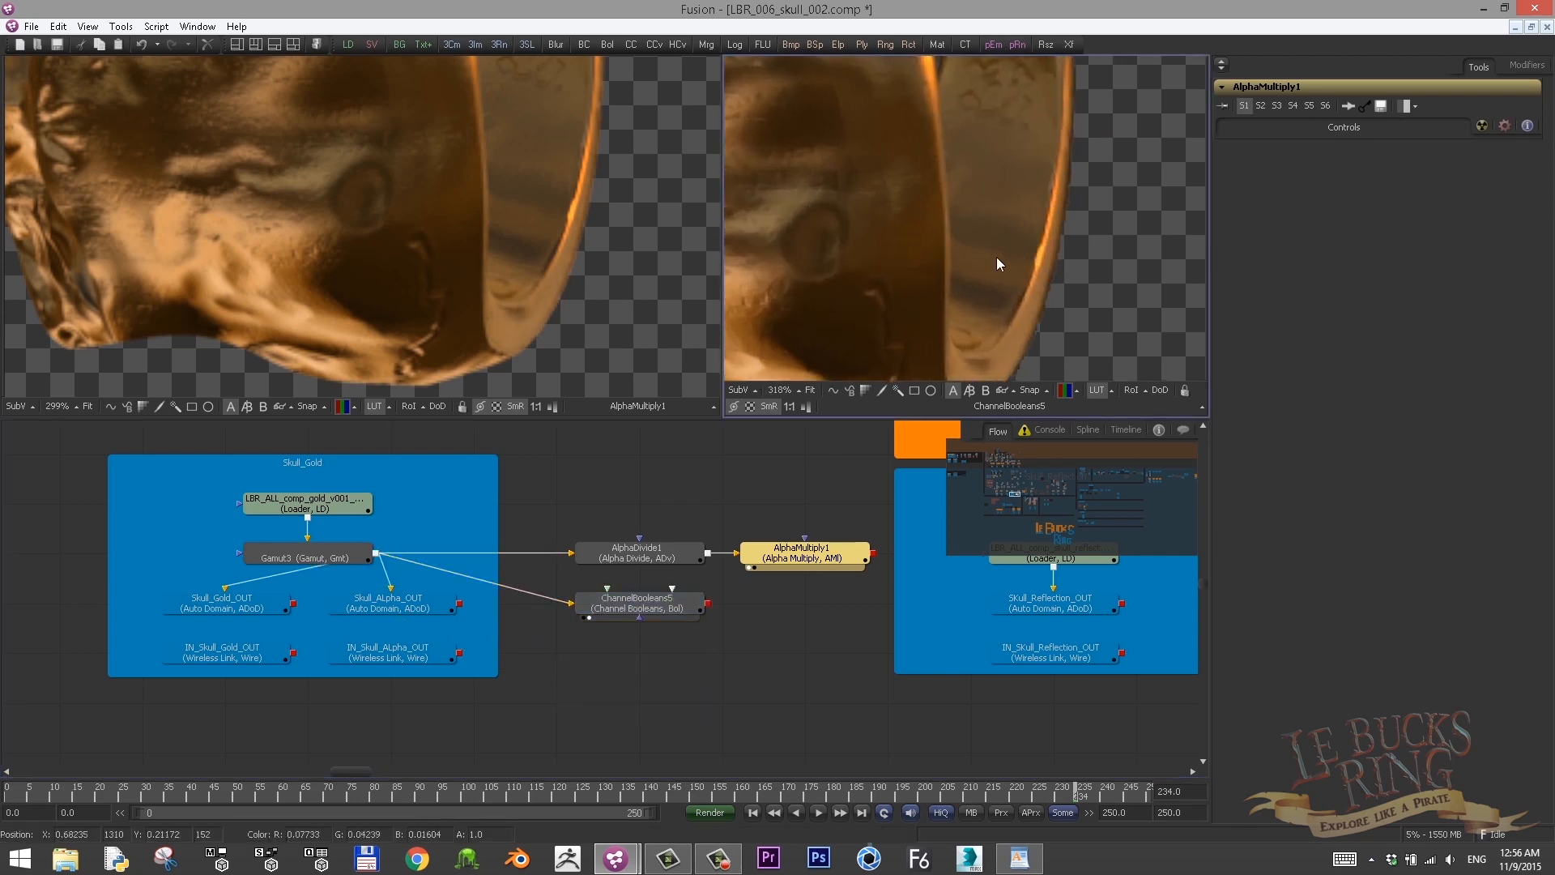
# Try an Alpha Multiply node after ChannelBooleans5, view its output in the second viewer, and undo adding it
pyautogui.click(640, 604)
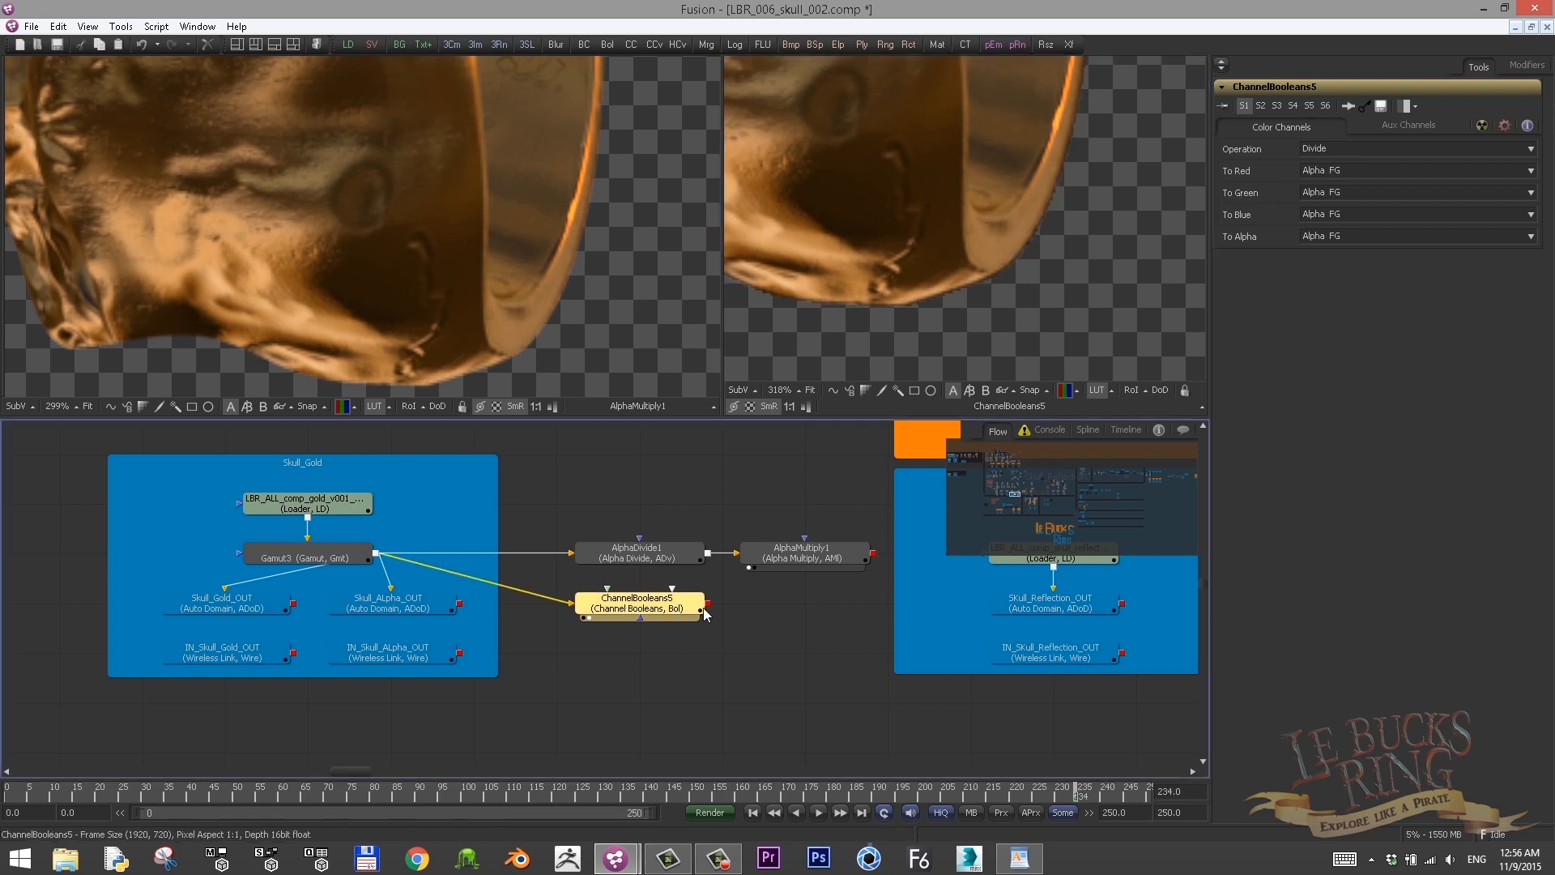
pyautogui.hotkey('ctrl', 'space')
pyautogui.write('alp')
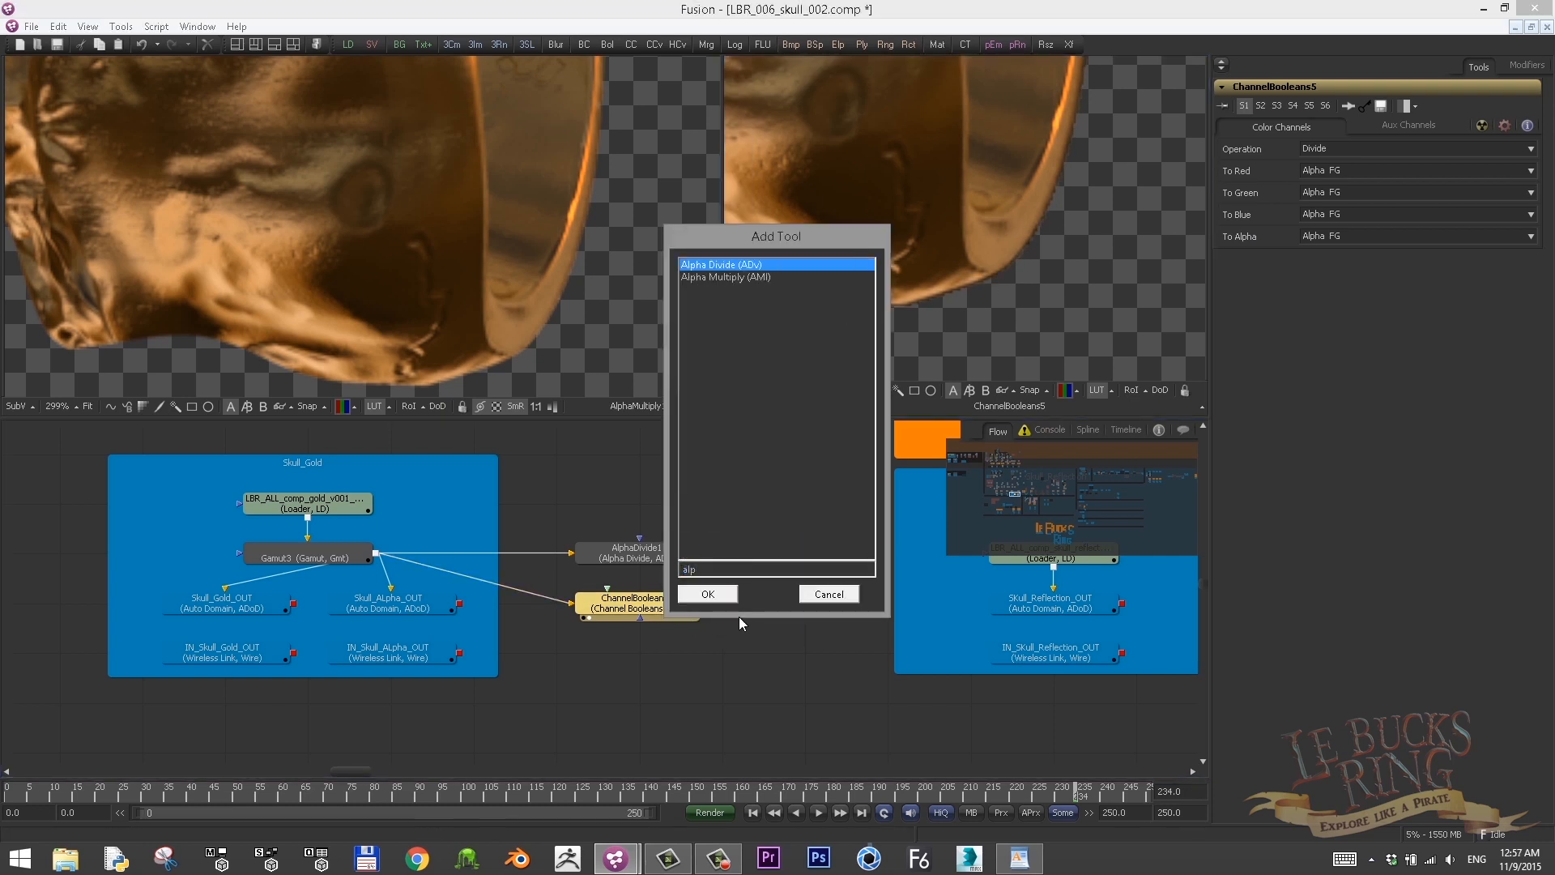
pyautogui.press('Down')
pyautogui.press('Return')
pyautogui.press('2')
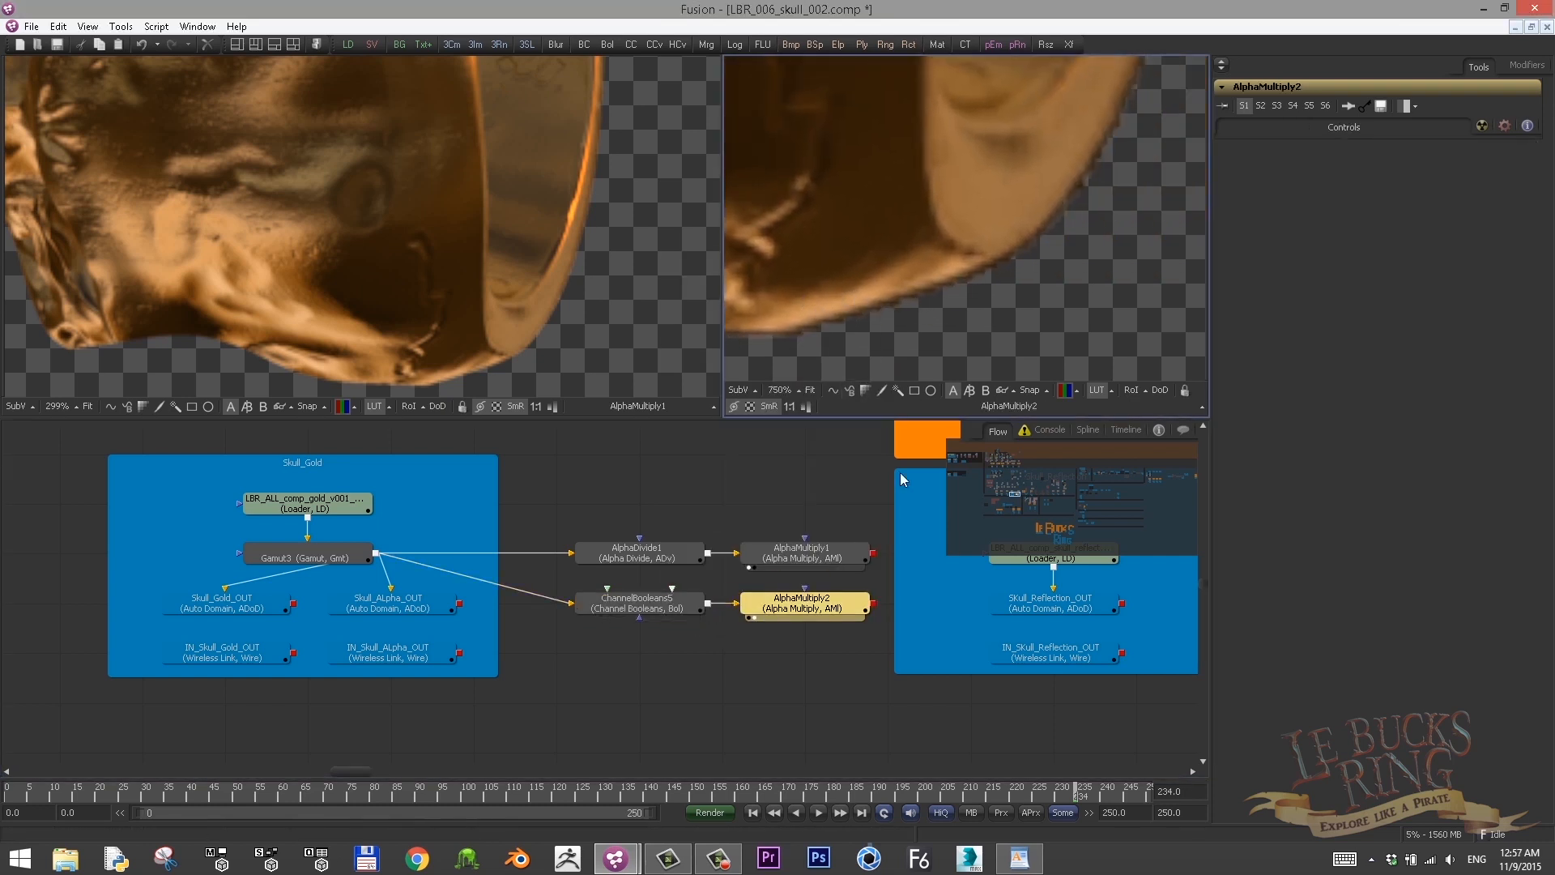
pyautogui.hotkey('ctrl', 'z')
# Add a Matte Control node after ChannelBooleans5 and show its output in the second viewer
pyautogui.hotkey('ctrl', 'space')
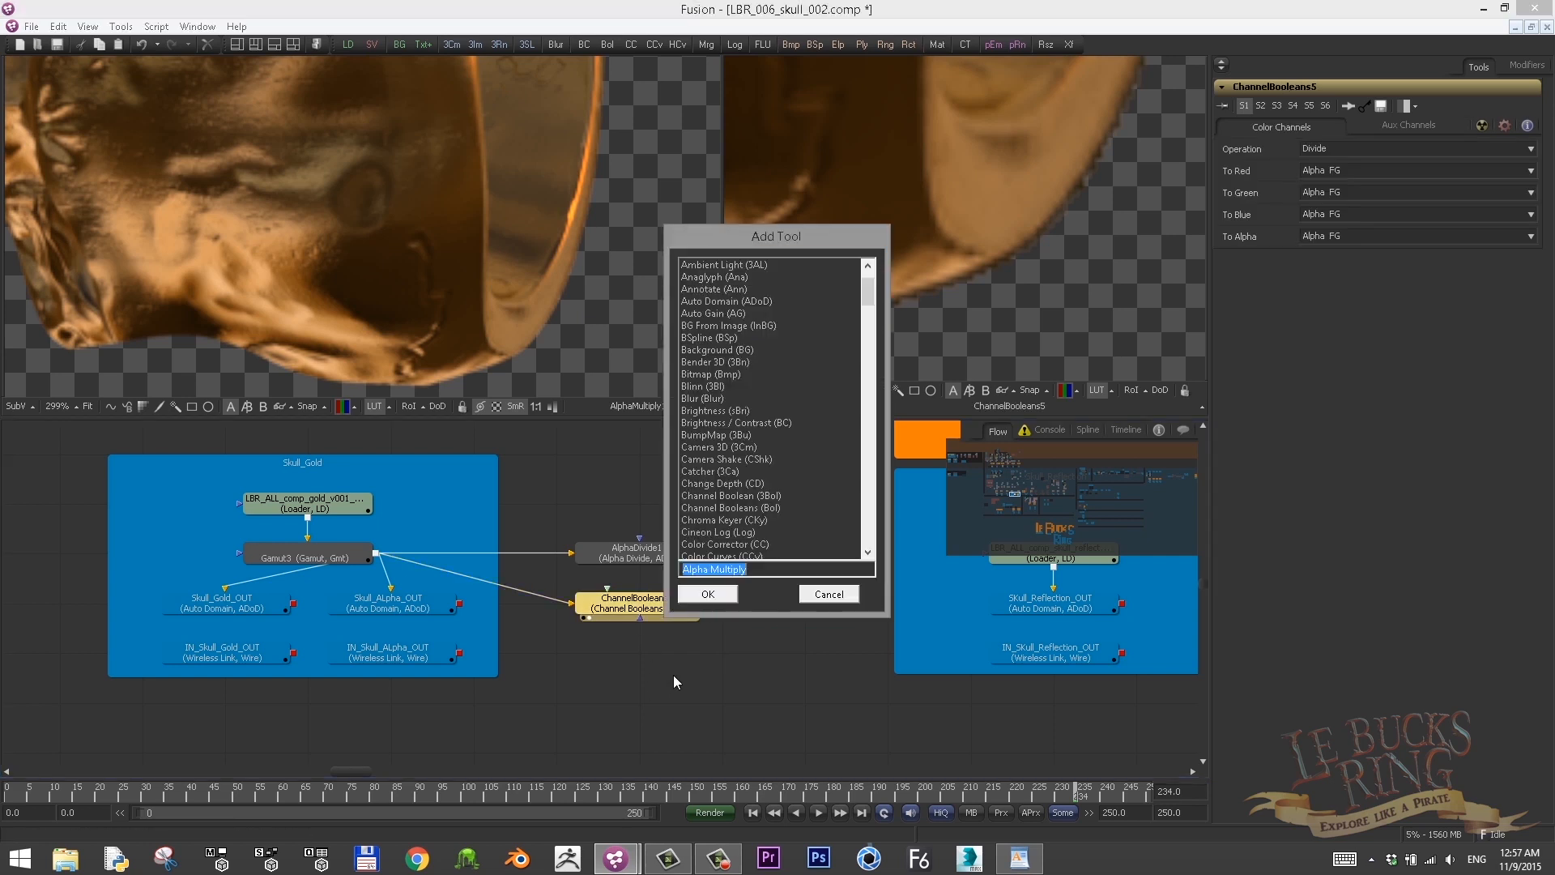
pyautogui.write('mat')
pyautogui.press('Return')
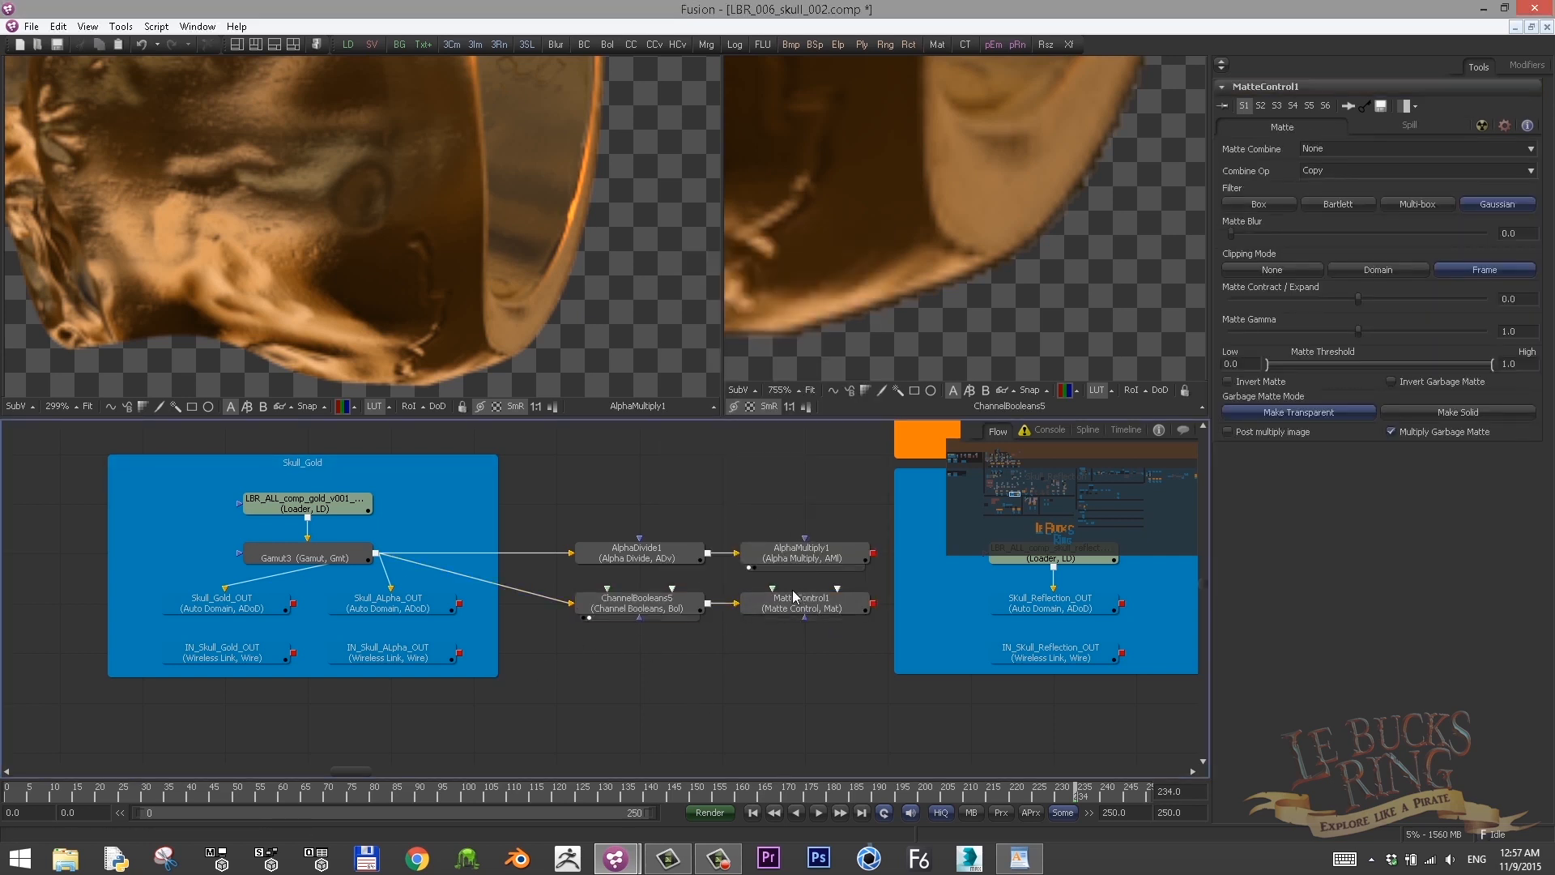
pyautogui.click(775, 615)
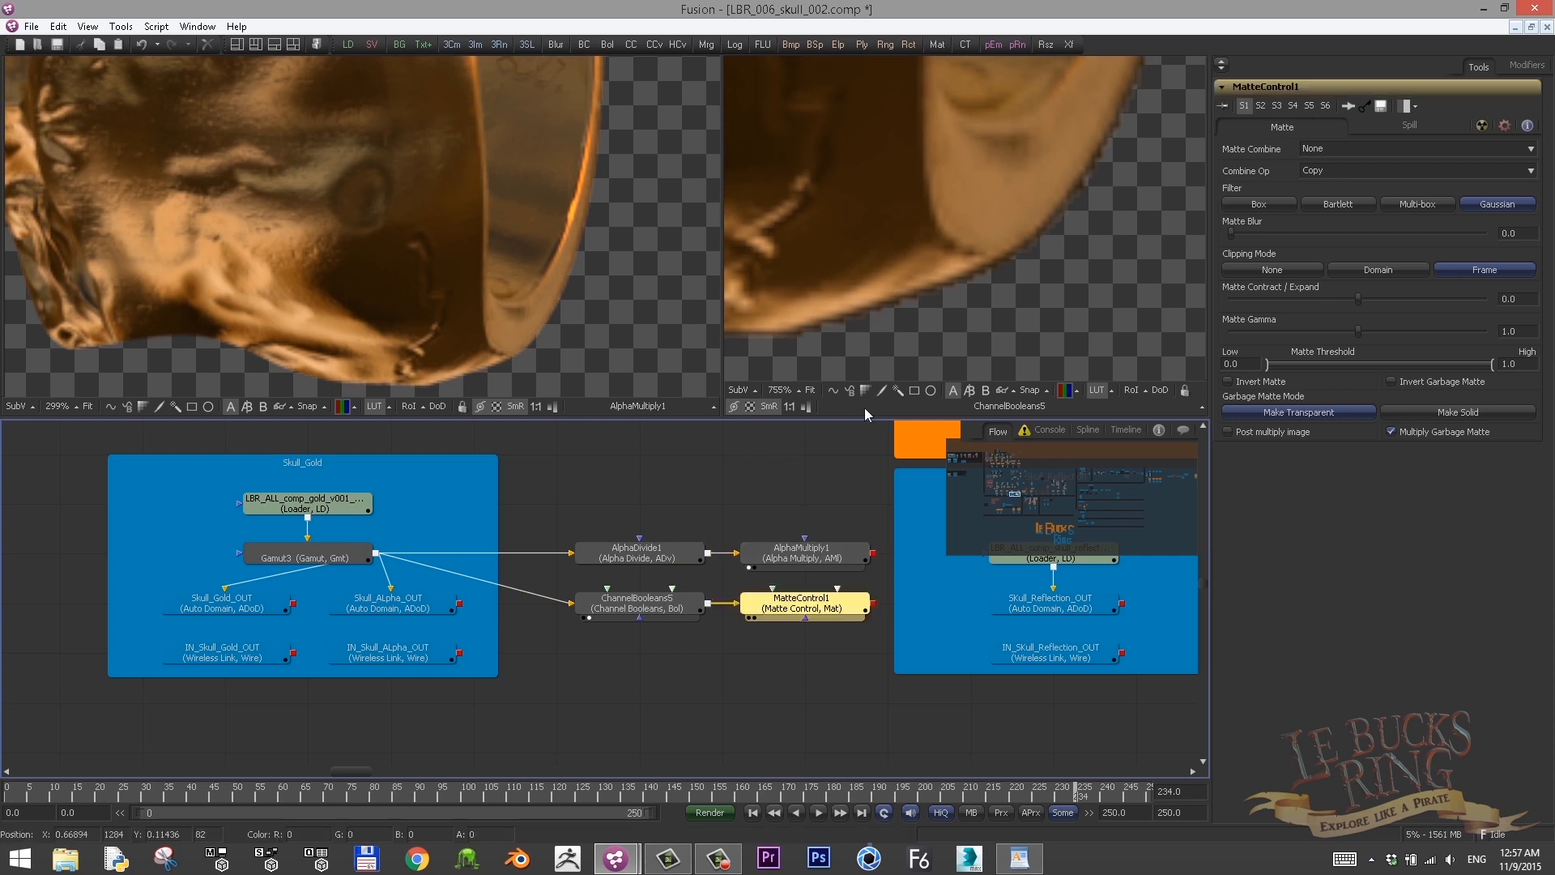
pyautogui.press('2')
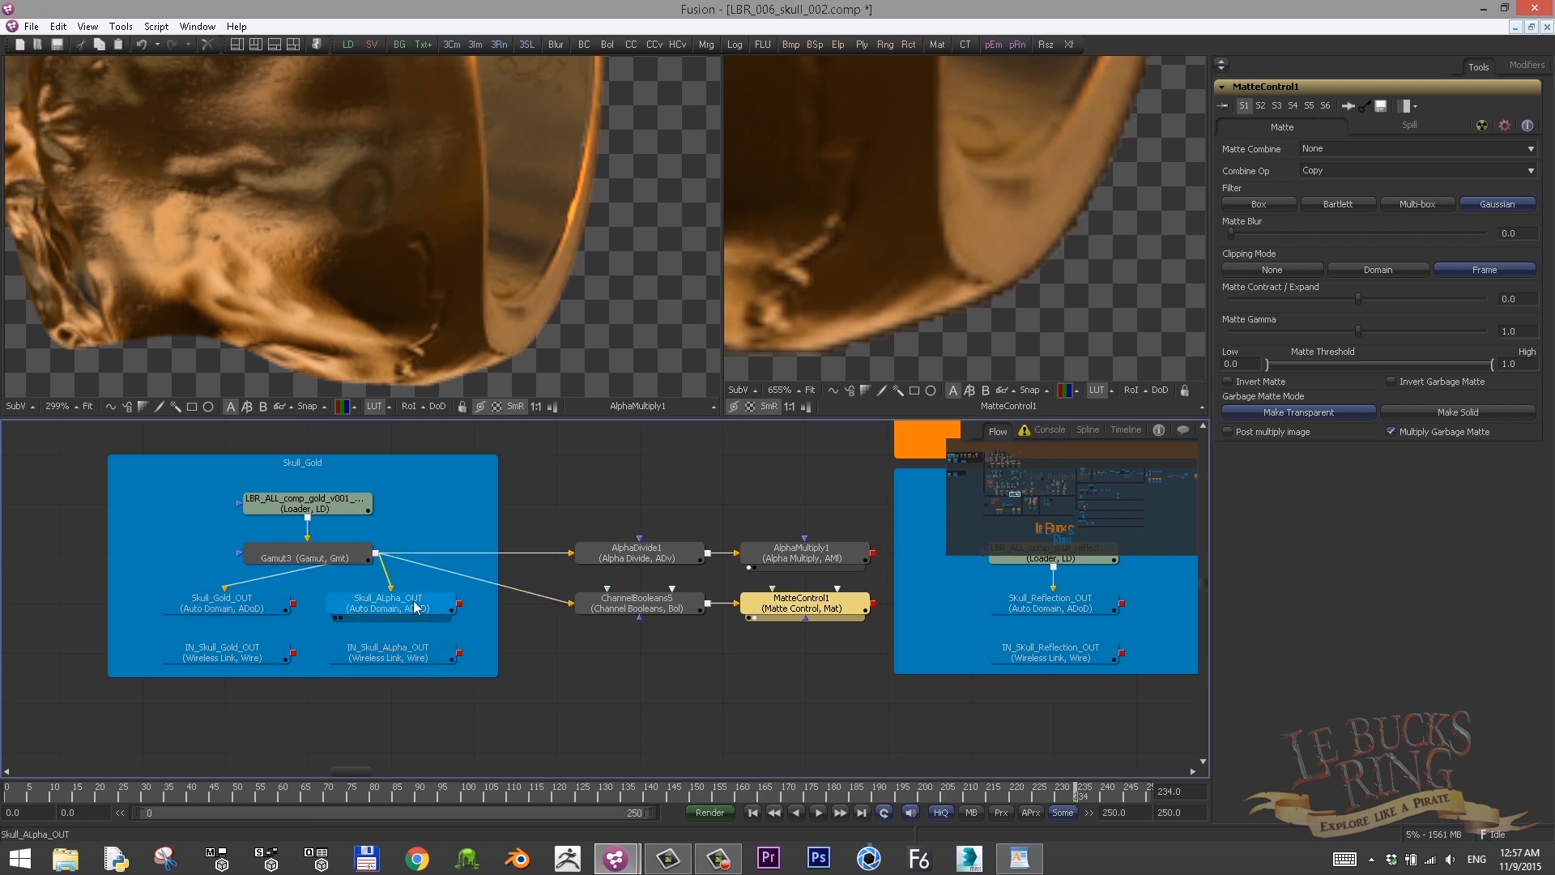
# View Skull_ALpha_OUT in the first viewer and connect the IN_Skull_ALpha_OUT wireless link to the Matte Control node's foreground input
pyautogui.moveTo(425, 617); pyautogui.dragTo(369, 320)
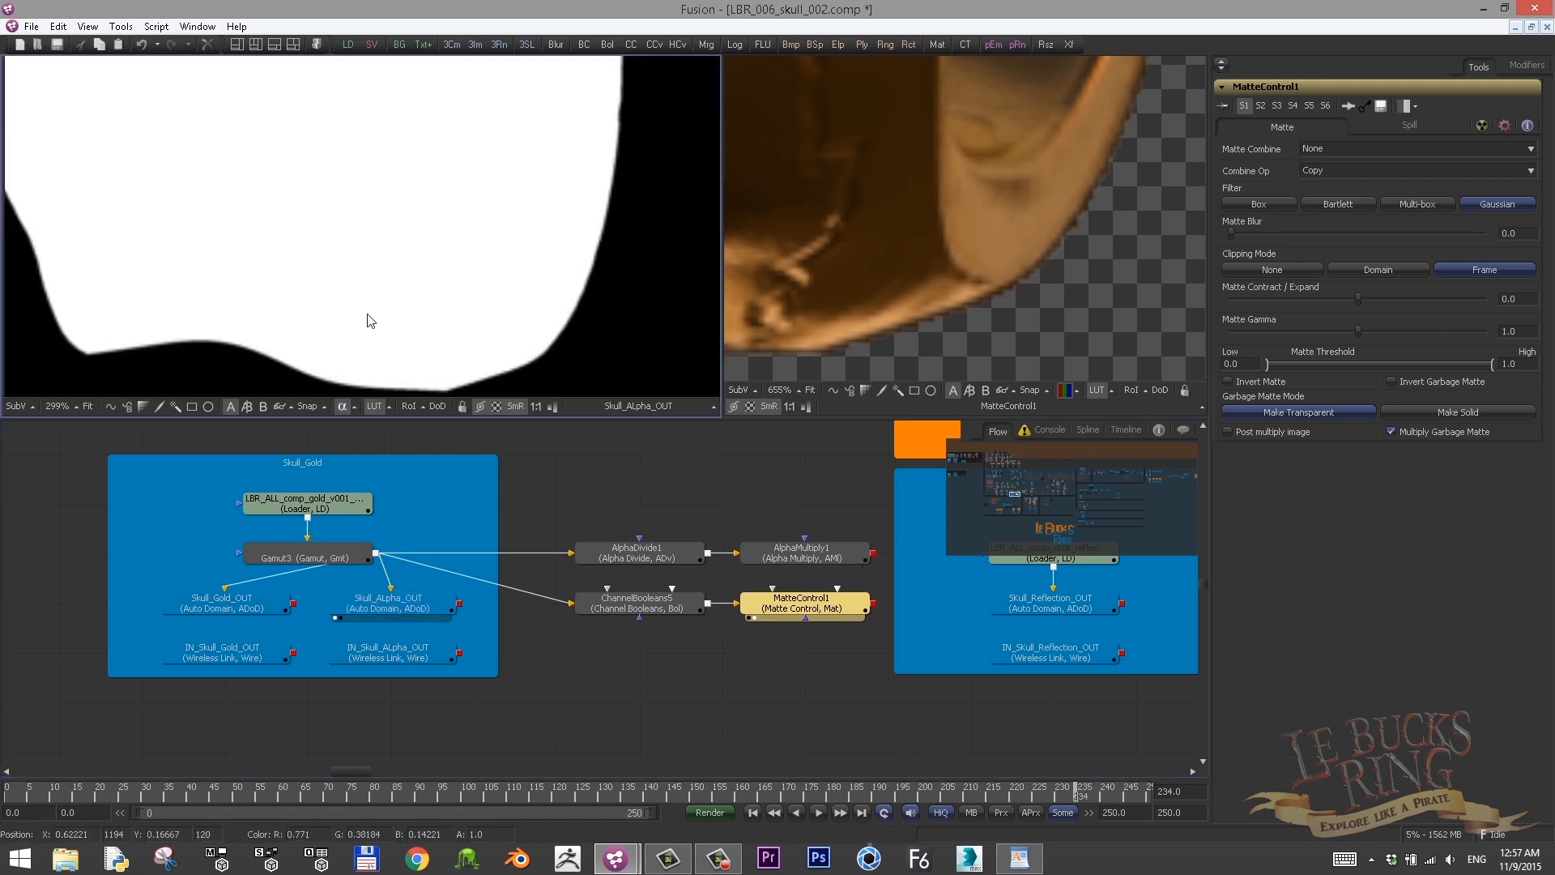
pyautogui.click(390, 653)
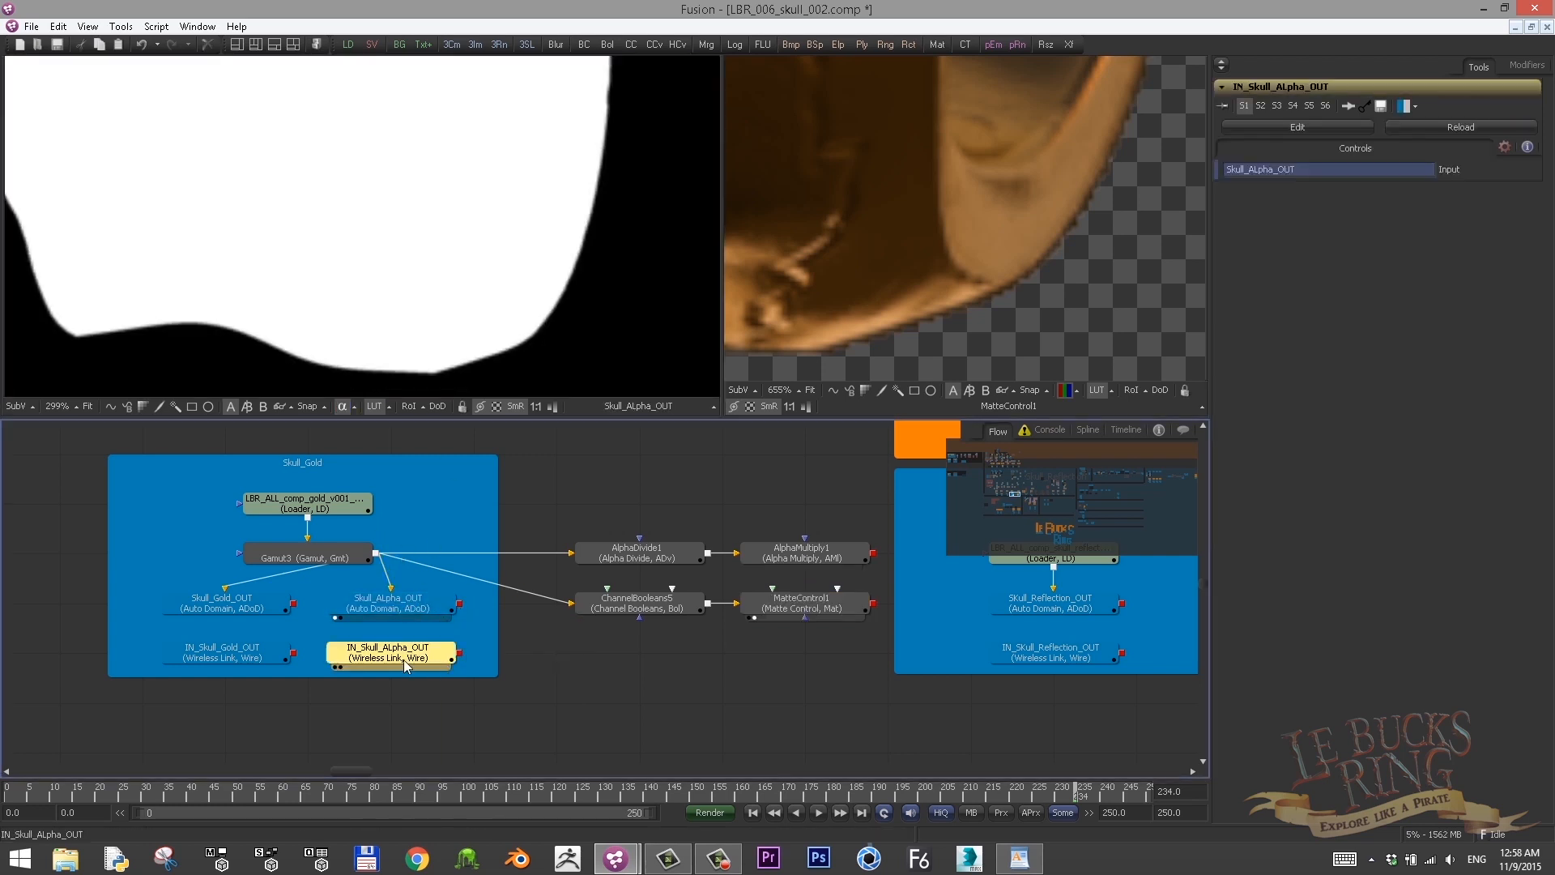
pyautogui.moveTo(459, 652); pyautogui.dragTo(790, 615)
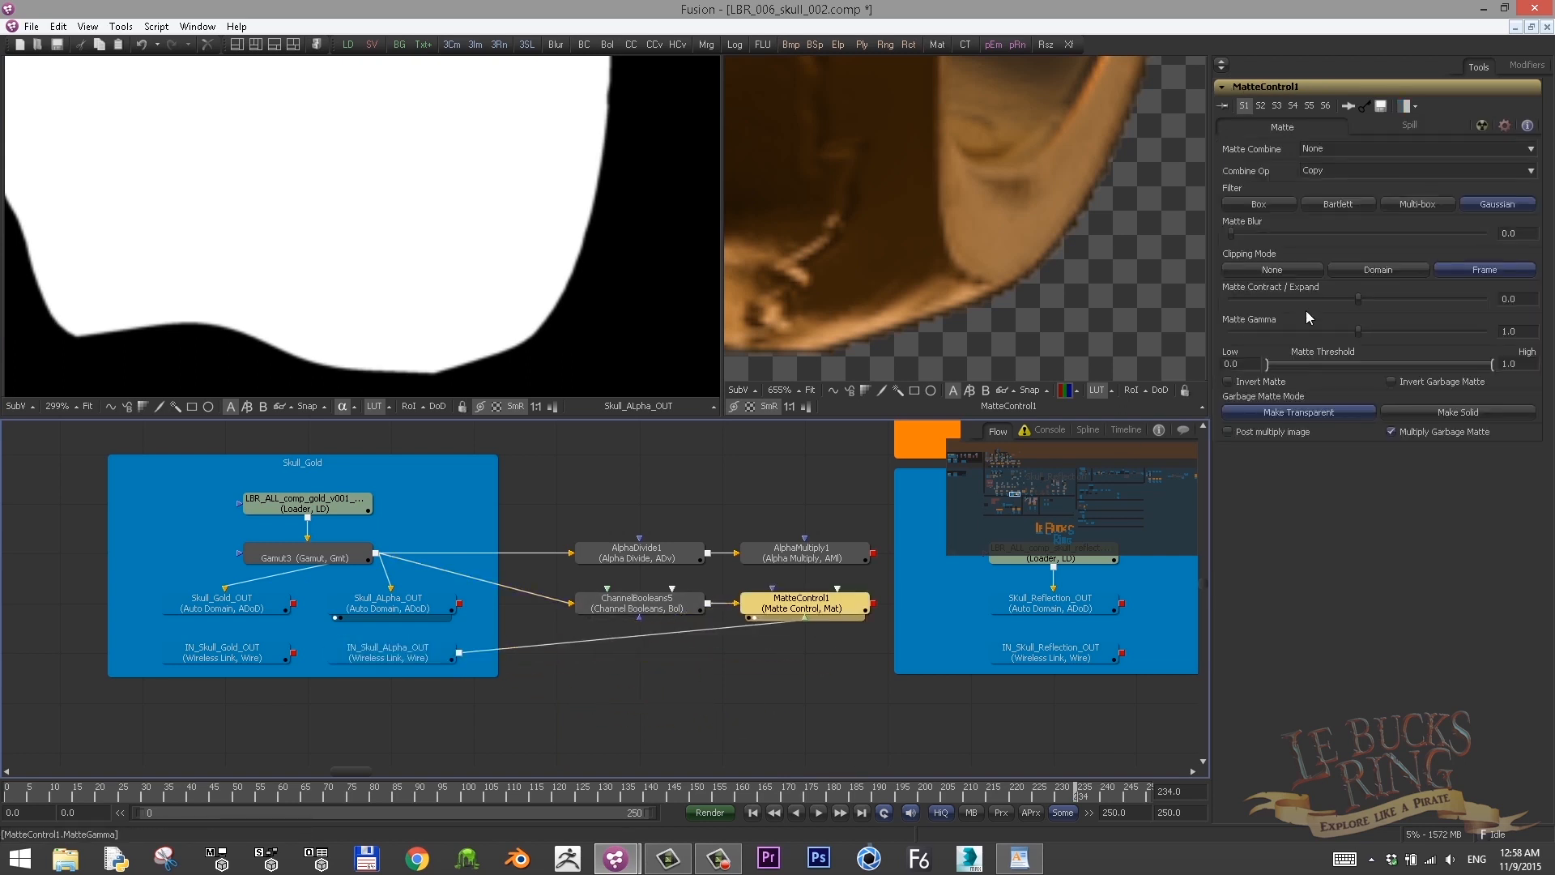
# Set Matte Combine to Combine Alpha on the Matte Control node and inspect the ring's edge in its output
pyautogui.click(1323, 147)
pyautogui.click(1340, 206)
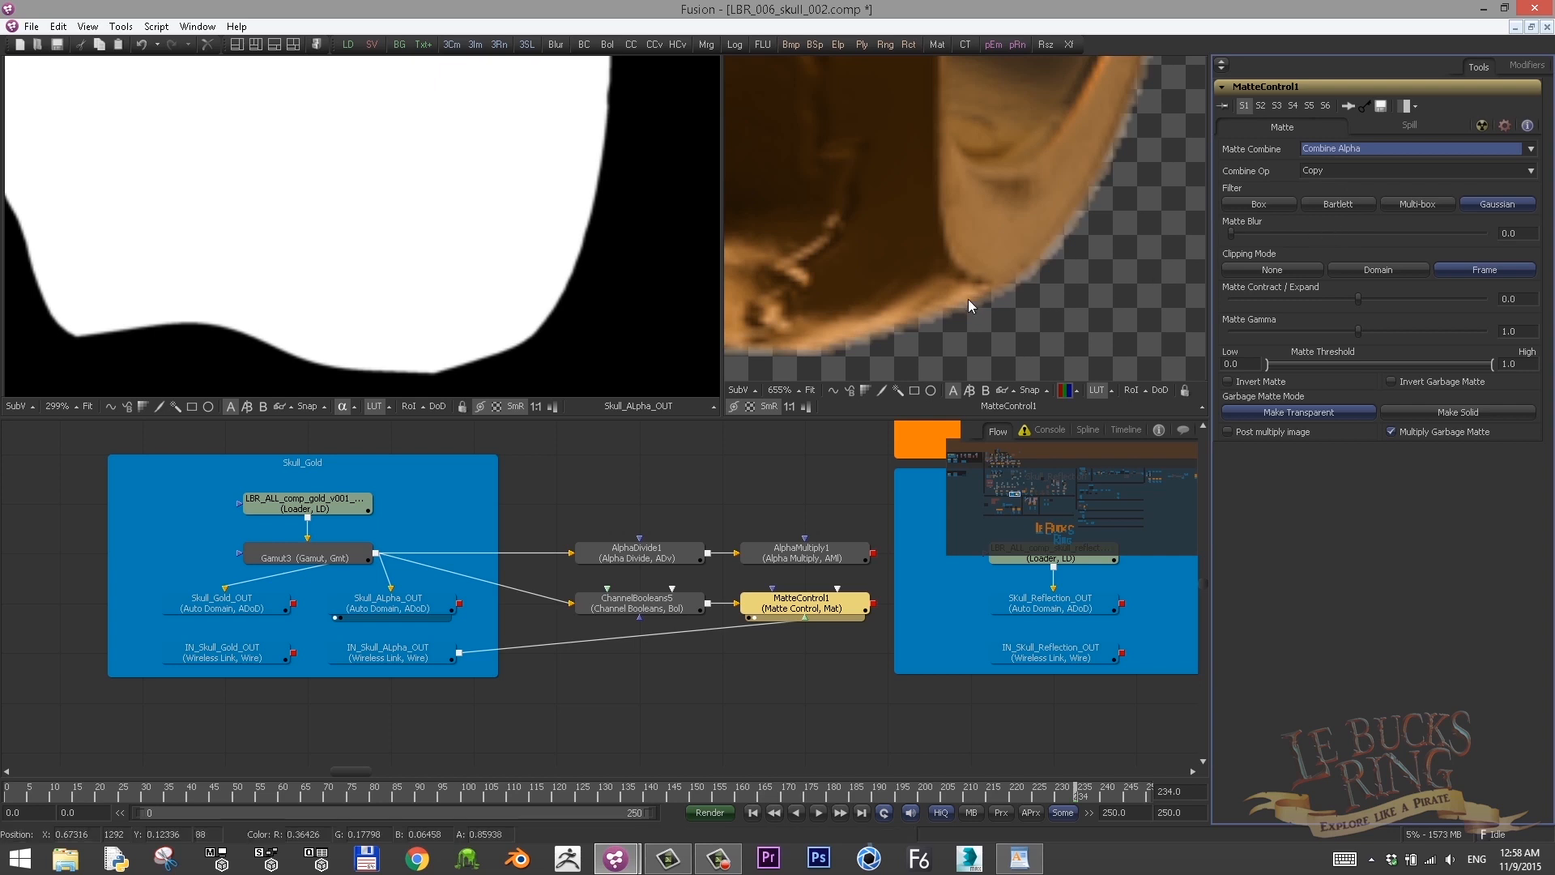
pyautogui.scroll(-3, 883, 258)
pyautogui.scroll(1, 882, 259)
# Compare the Alpha Divide and Alpha Multiply outputs with the Matte Control result, and enable Post multiply image on the Matte Control node
pyautogui.moveTo(636, 552); pyautogui.dragTo(389, 276)
pyautogui.press('c')
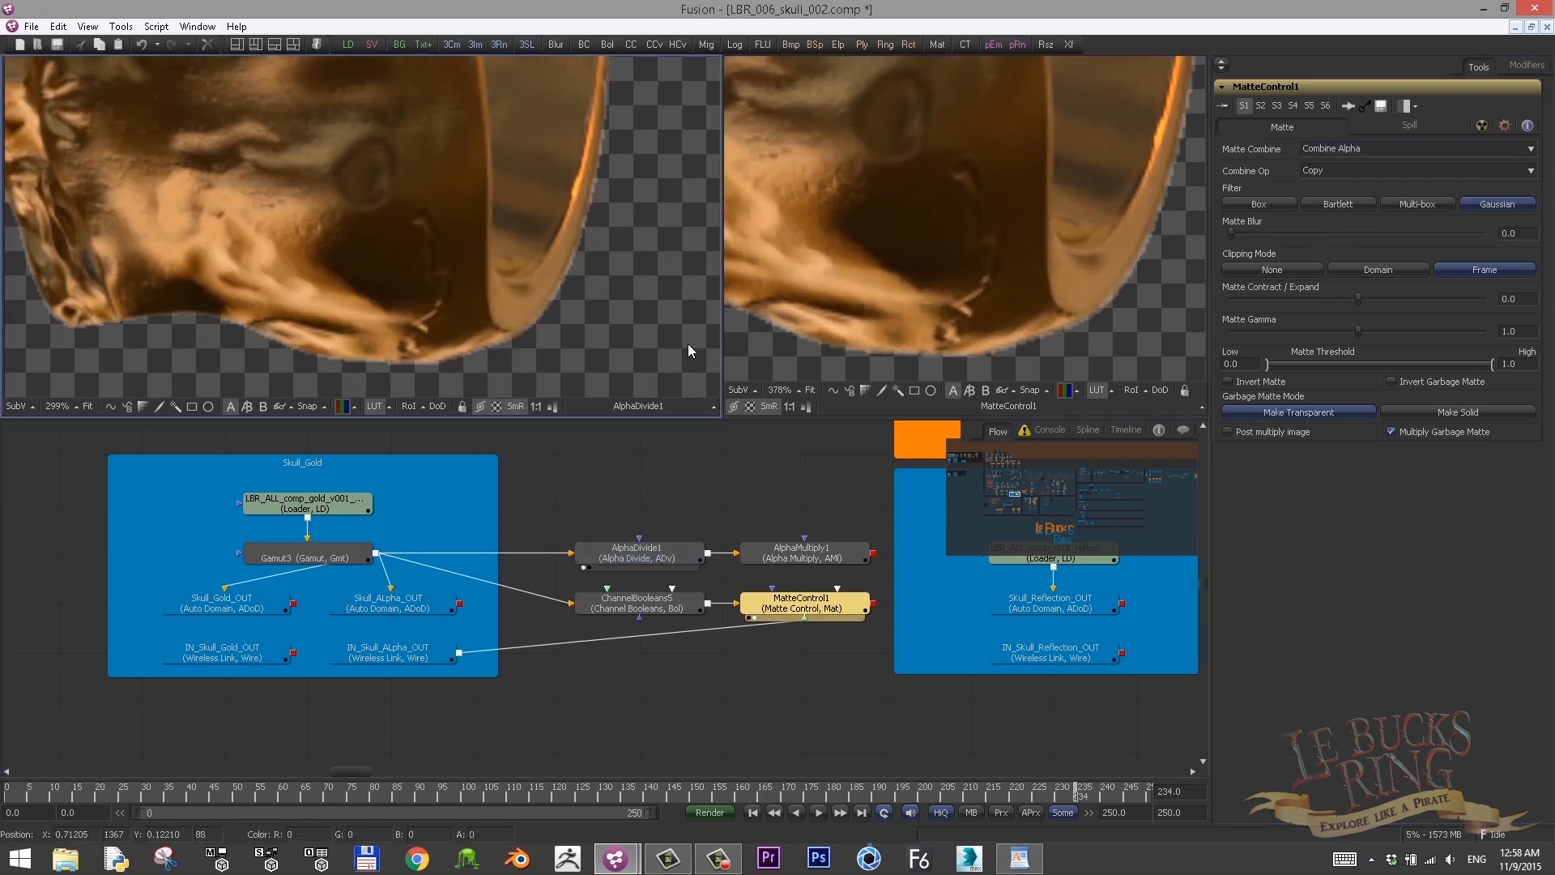
pyautogui.moveTo(810, 552); pyautogui.dragTo(405, 283)
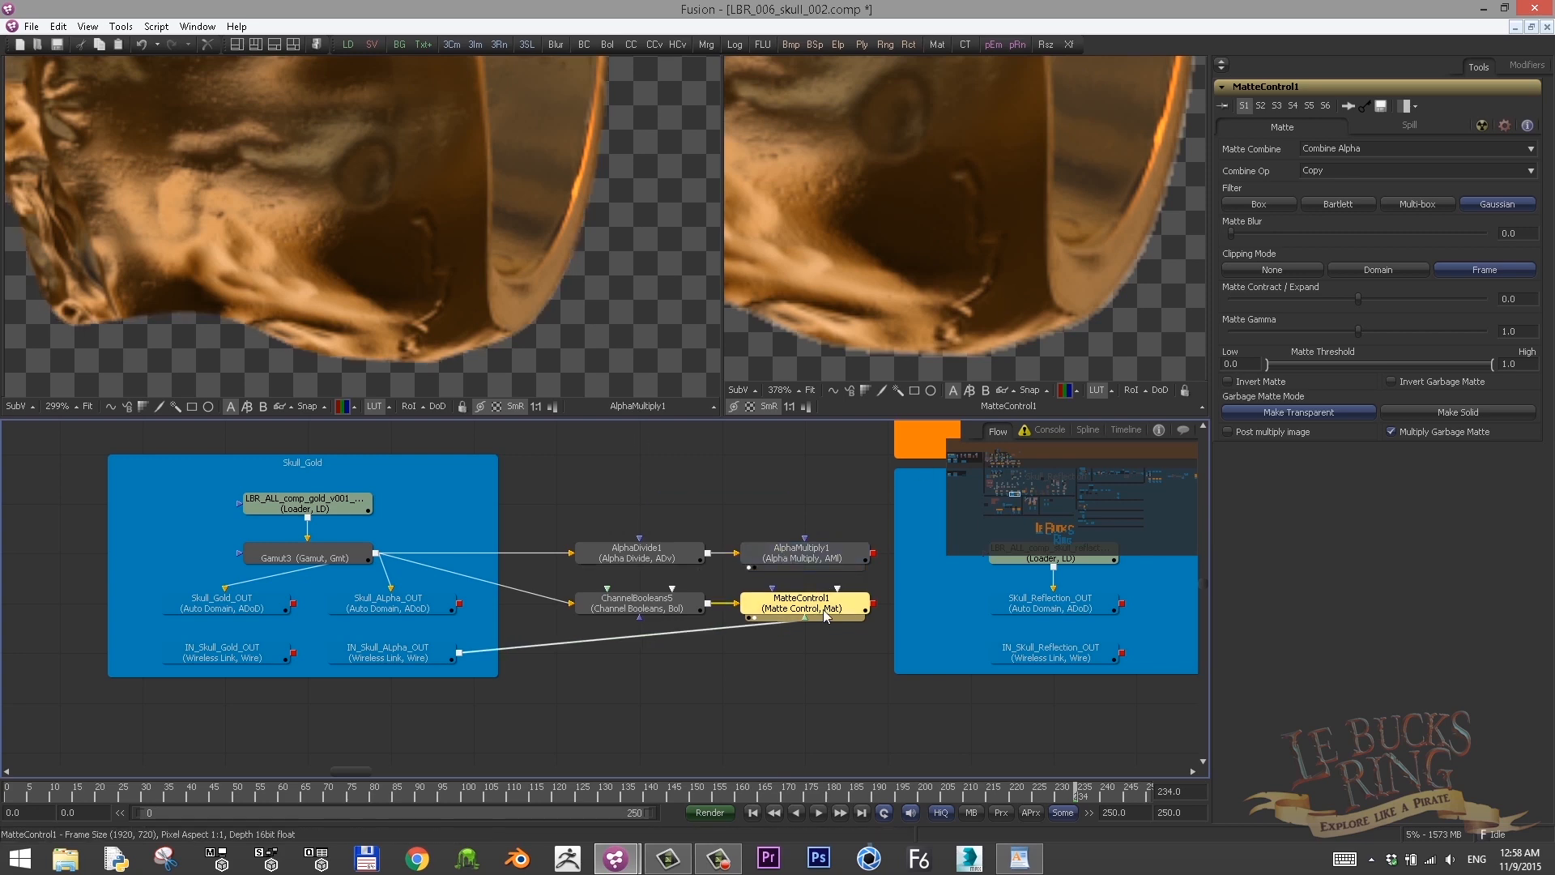
pyautogui.click(1227, 431)
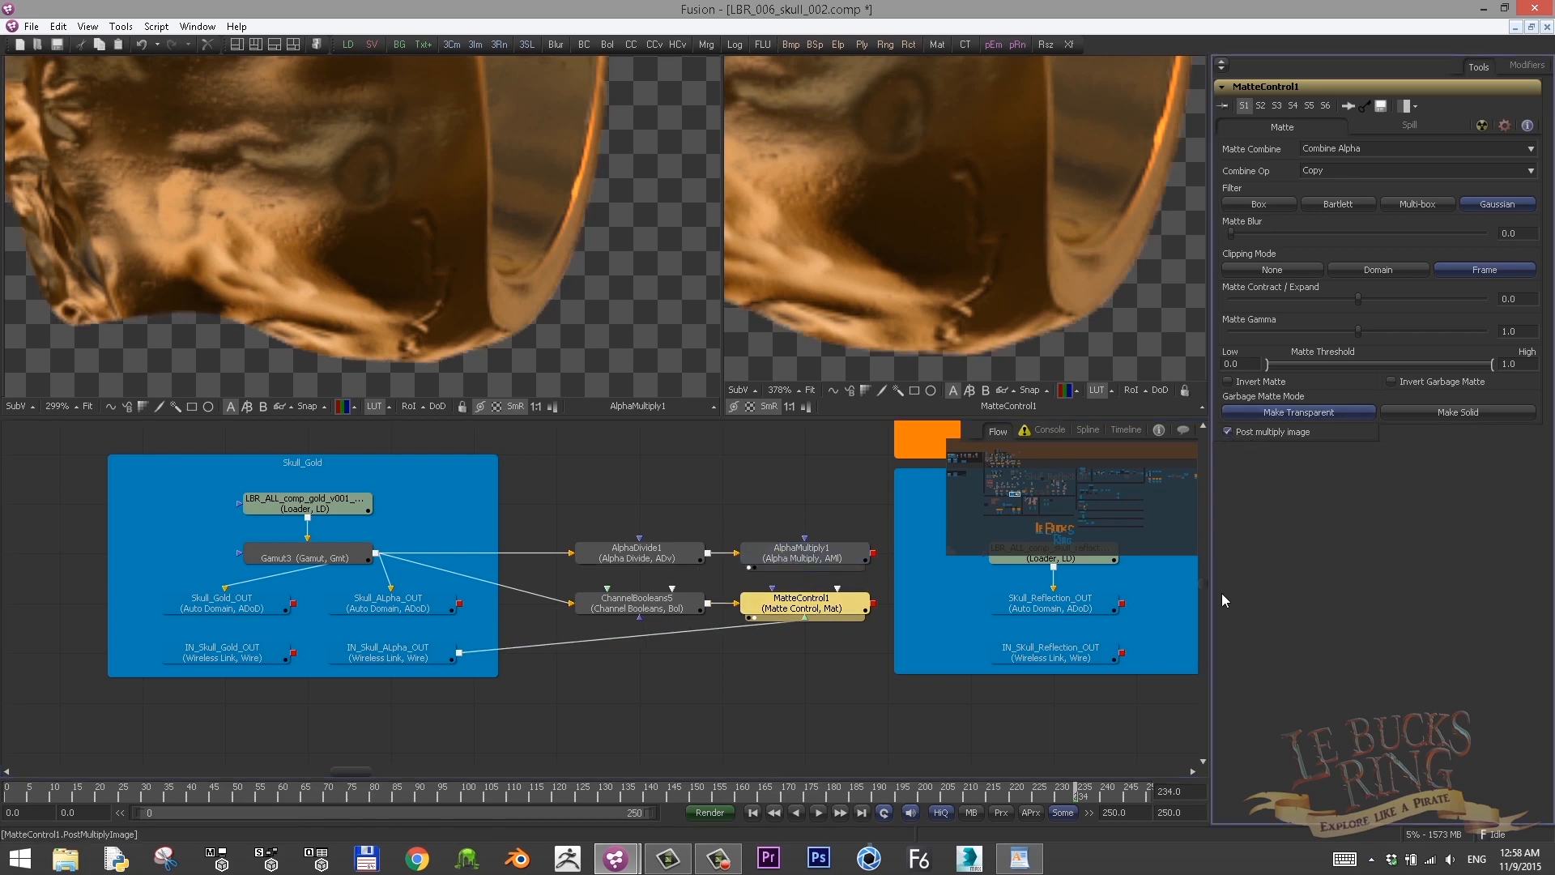